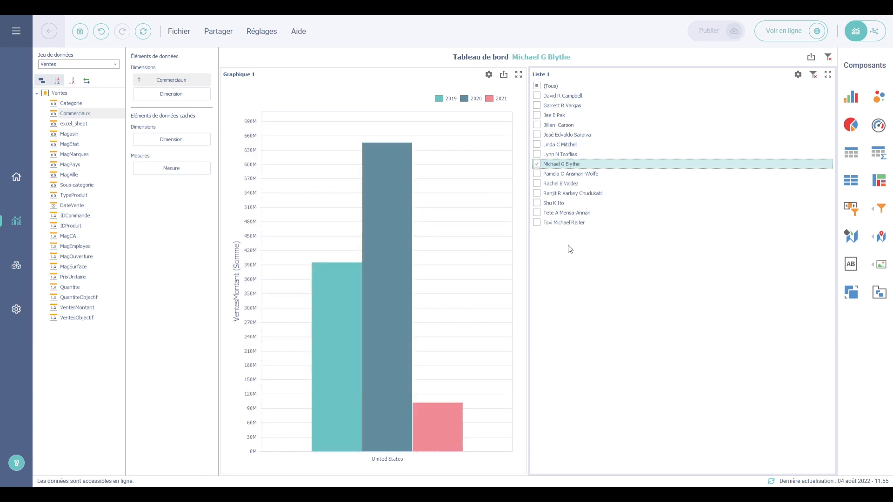
Add the salesperson directly below the selected one to the Liste 1 filter, and clear the list's filter.
click(537, 175)
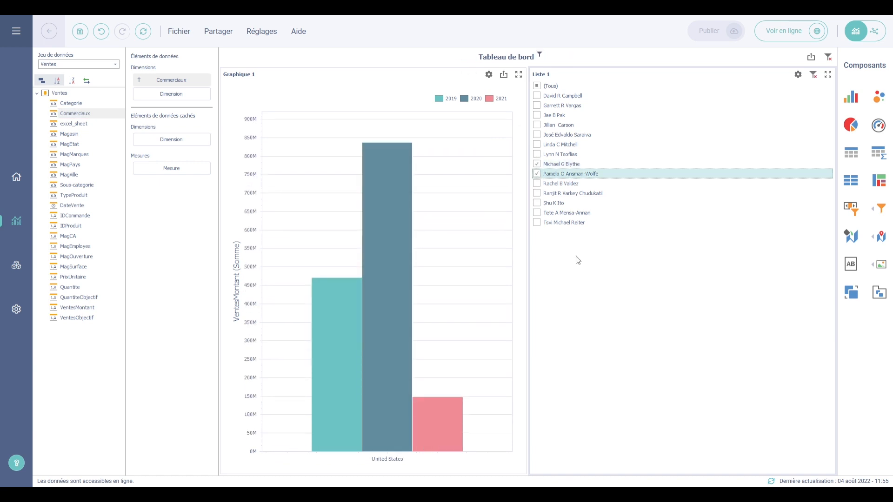
click(813, 75)
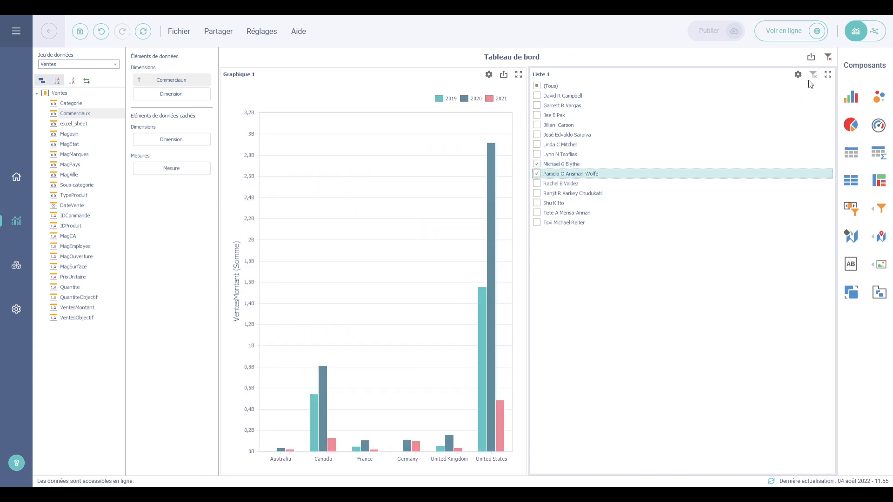
Set the element type of Liste 1 to Radio and allow empty filters.
click(798, 74)
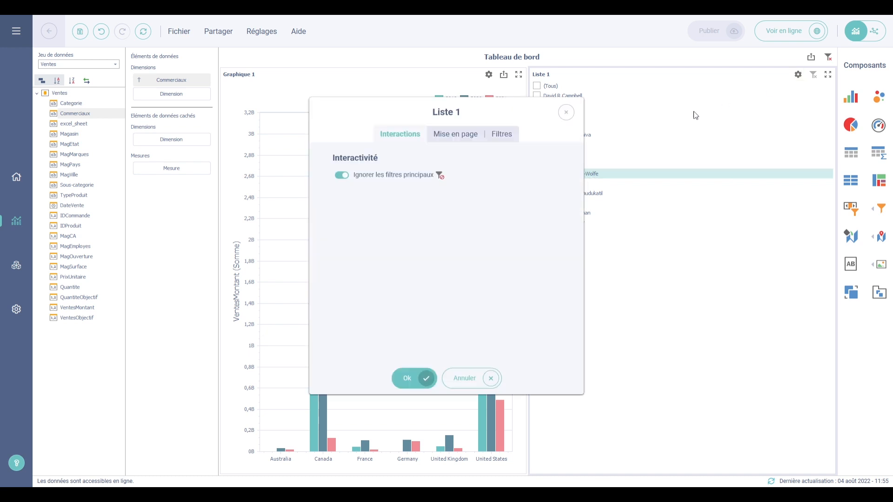
click(452, 135)
click(339, 243)
click(342, 289)
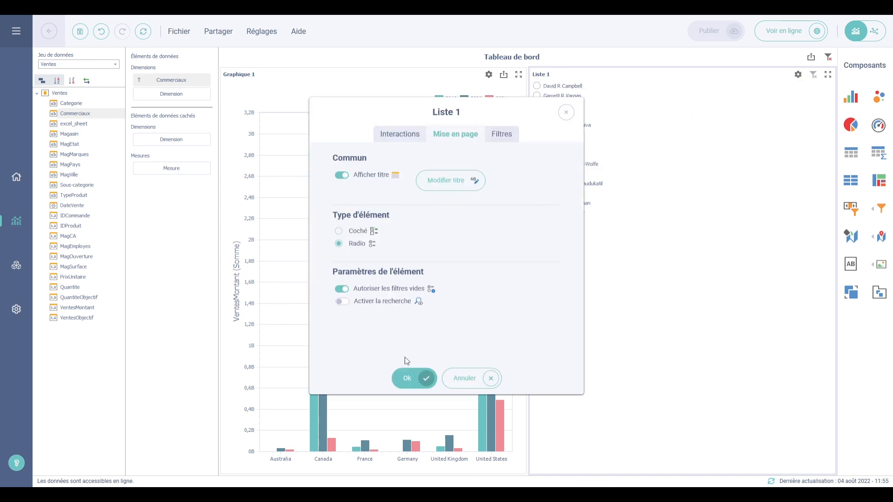
click(408, 378)
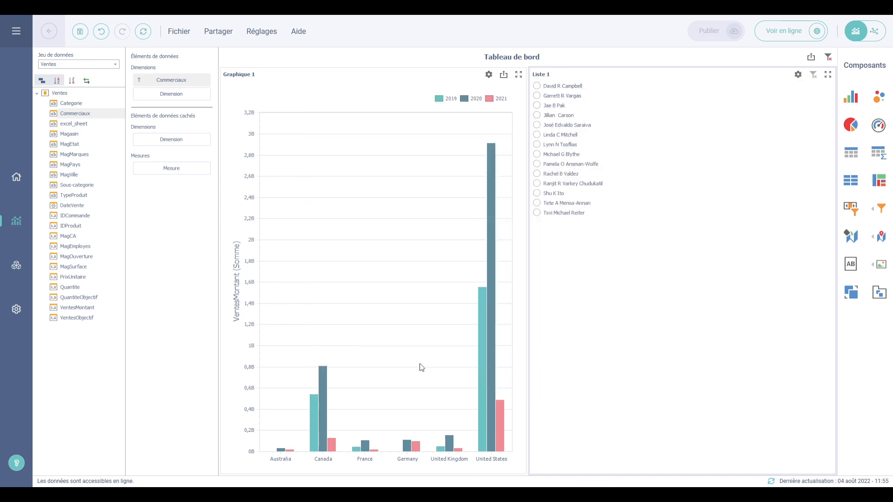
Try the radio list by filtering the chart on the third and second salespeople, and clear the filter.
click(537, 106)
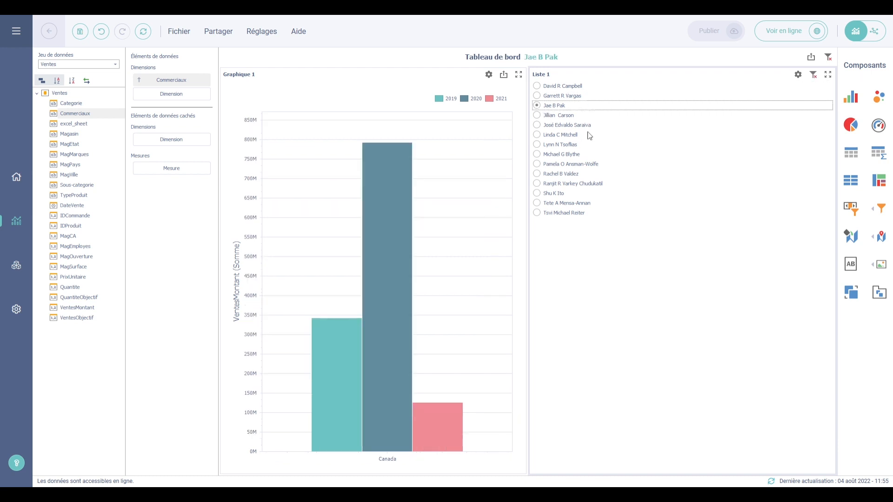
click(542, 97)
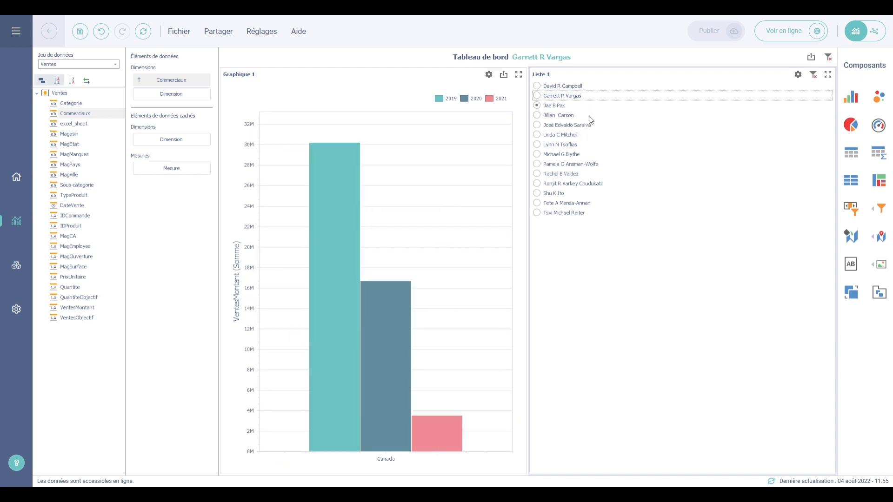
click(813, 74)
Enable the search option (Activer la recherche) in the layout settings of Liste 1.
click(798, 75)
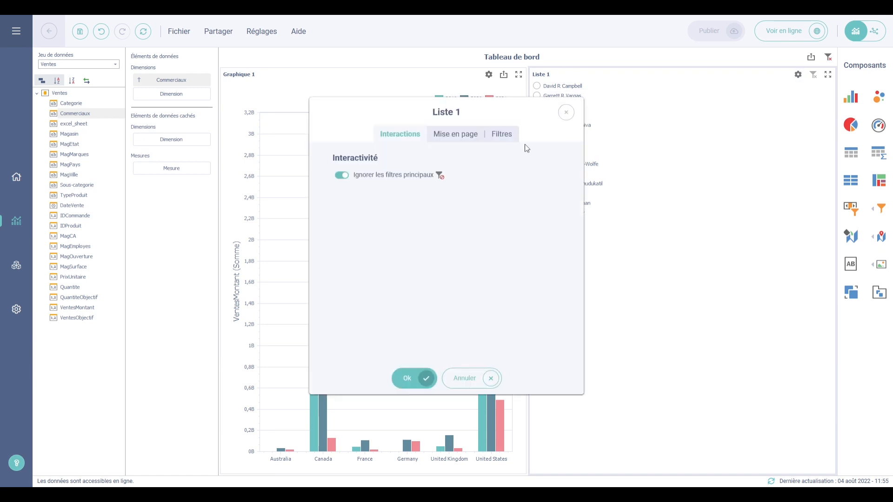
click(453, 136)
click(343, 301)
click(407, 381)
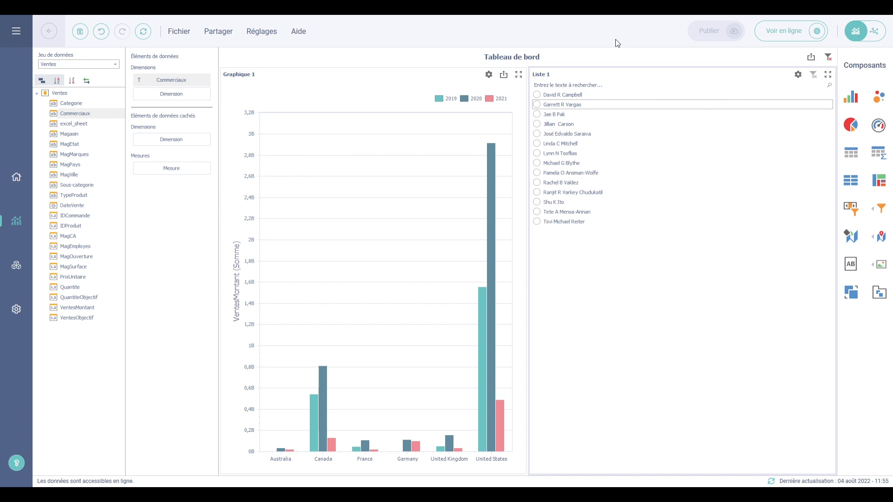
Search Liste 1 by a salesperson's first name and select the matching salesperson as the filter.
click(585, 87)
text(david)
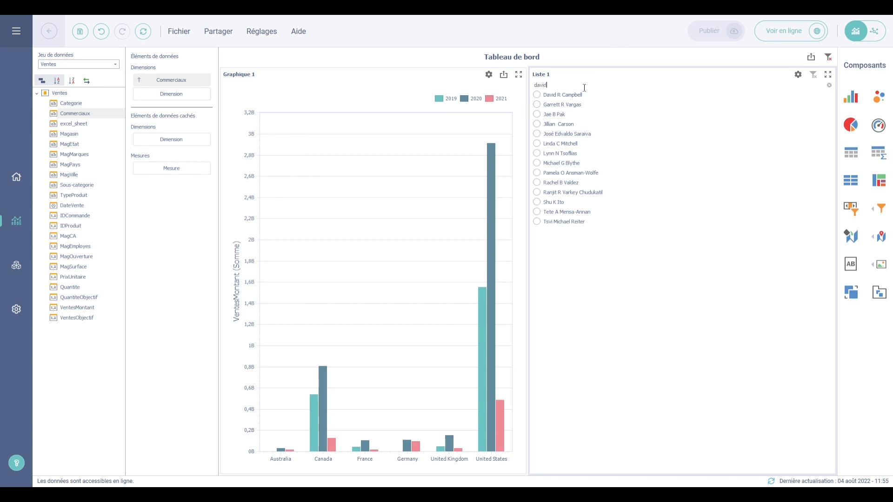
click(537, 95)
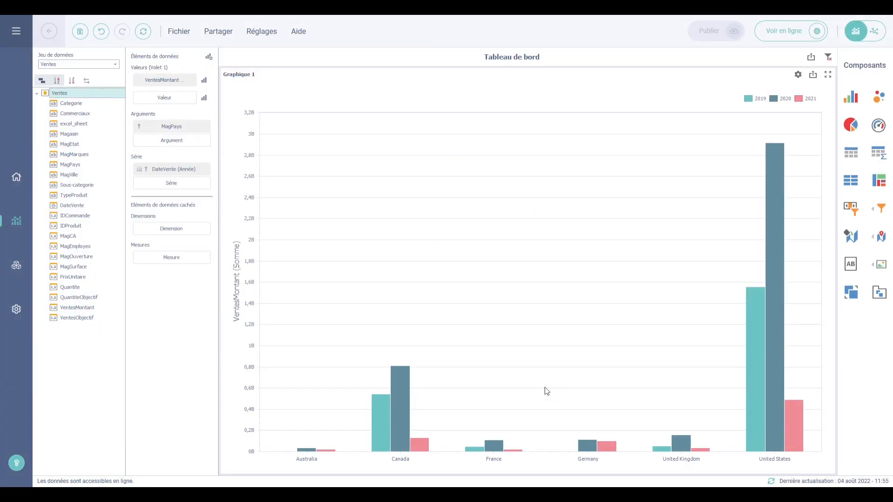
Add a drop-down list filter with Sous-categorie as its dimension and filter the chart on Casquettes.
click(881, 208)
click(795, 210)
drag(83, 185, 173, 81)
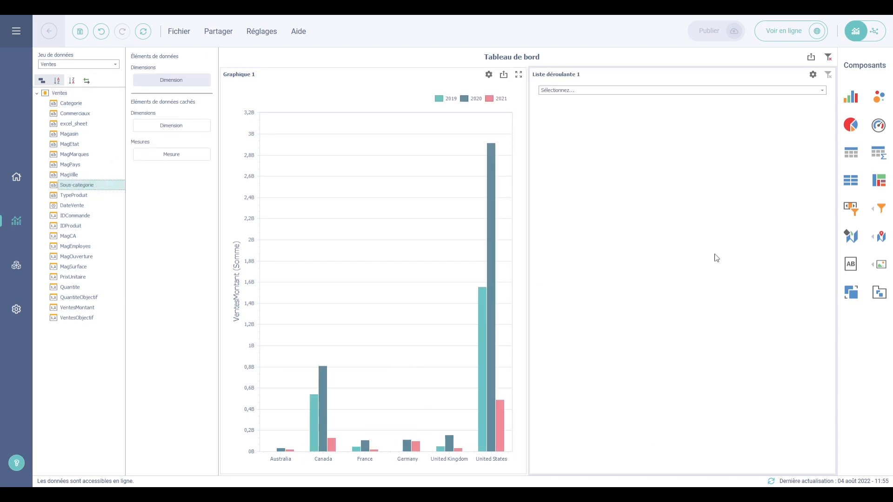
click(822, 90)
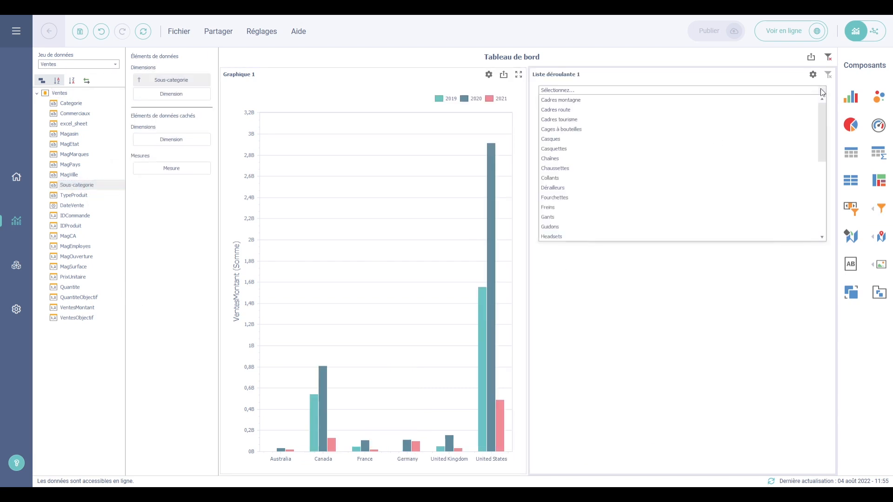
click(627, 152)
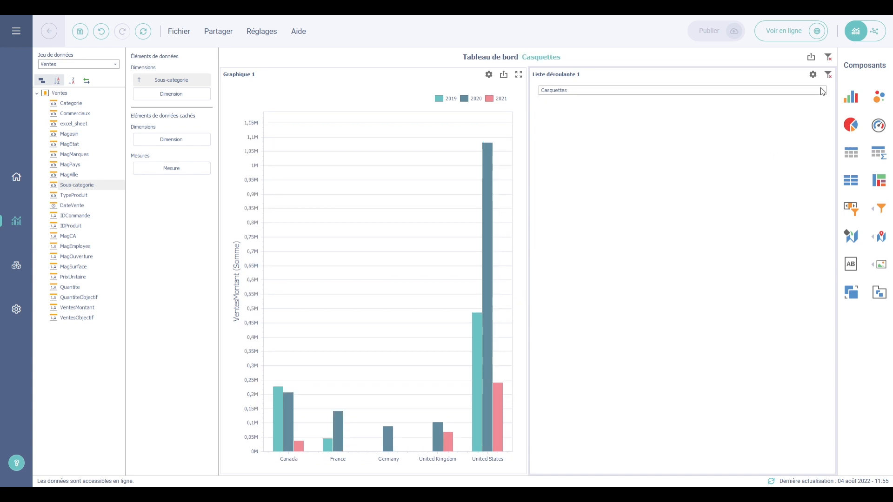
Set the element type of Liste déroulante 1 to Coché.
click(813, 75)
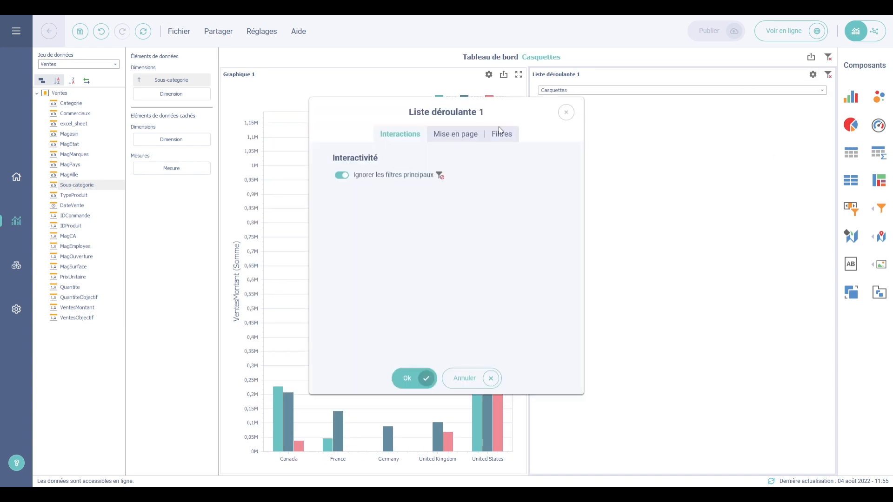
click(448, 139)
click(339, 244)
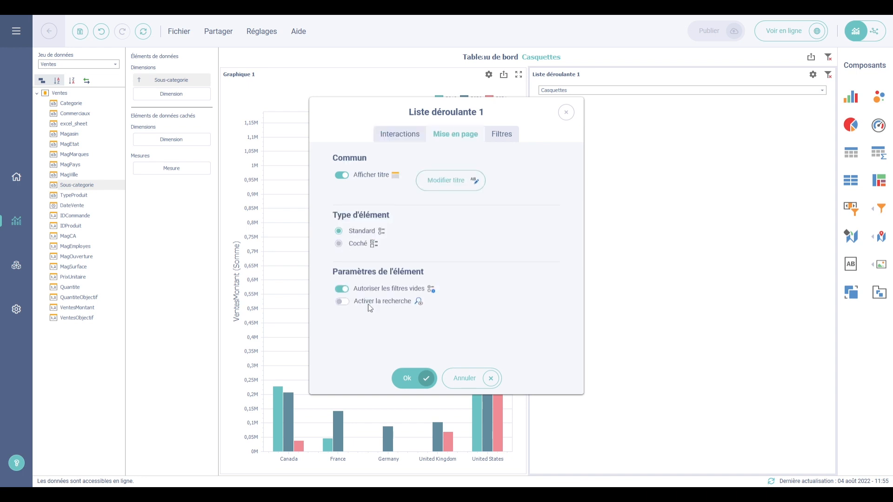
click(409, 375)
Filter the chart on Cadres tourisme and Cages à bouteilles through the drop-down list.
click(605, 90)
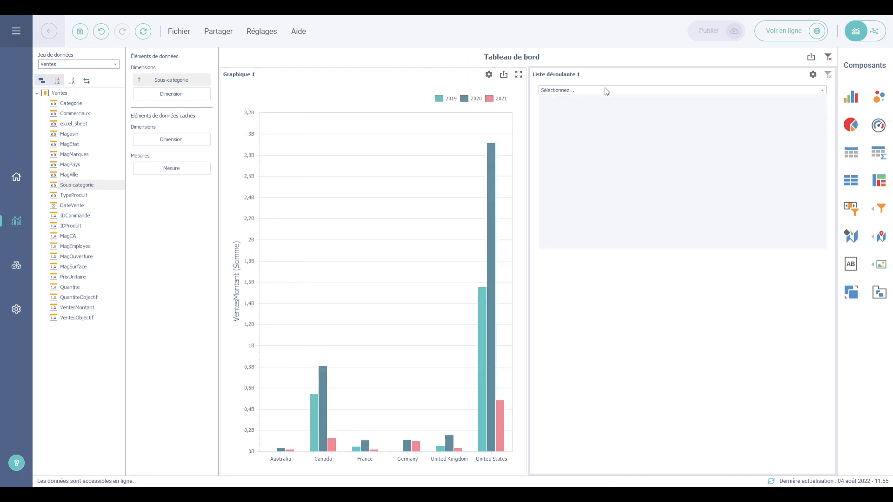
click(544, 129)
click(544, 139)
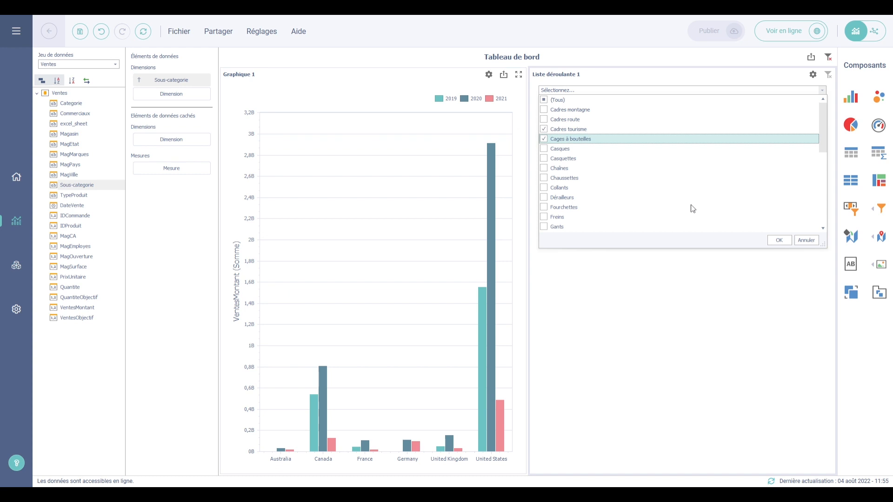
click(778, 240)
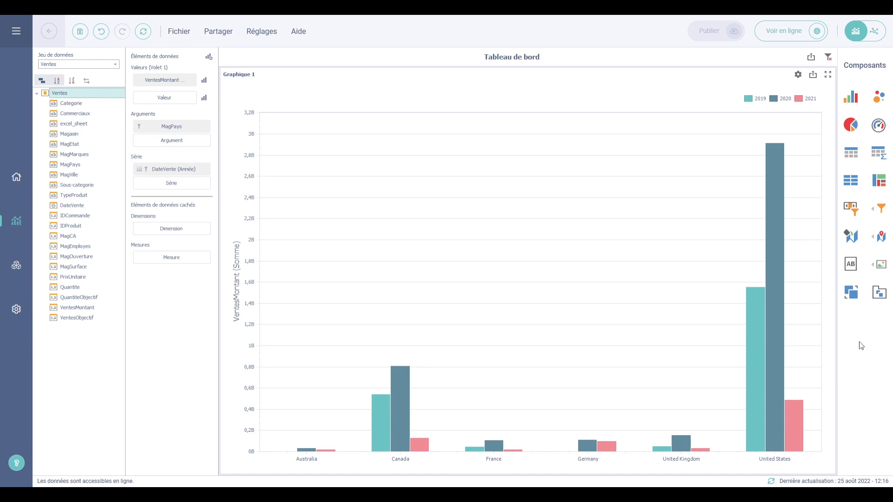
Add a tree (Arborescence) filter beside the chart with MagPays and MagVille as its dimensions.
click(879, 217)
click(822, 209)
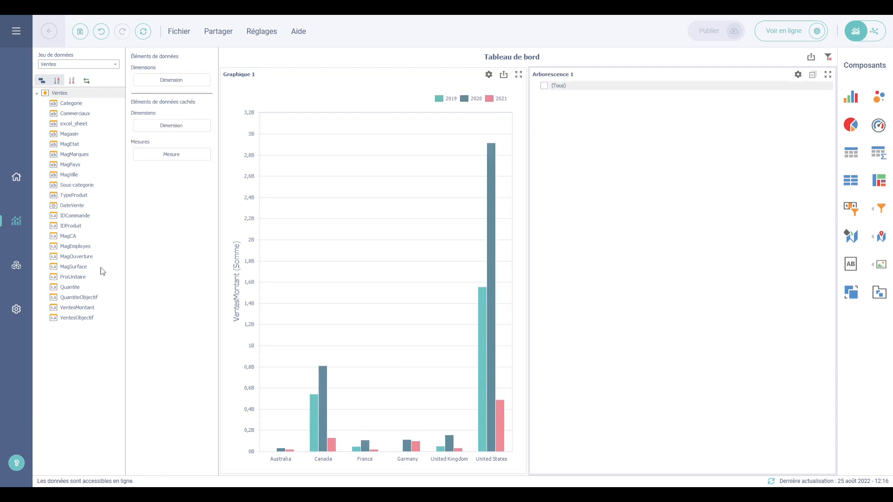
drag(74, 166, 170, 96)
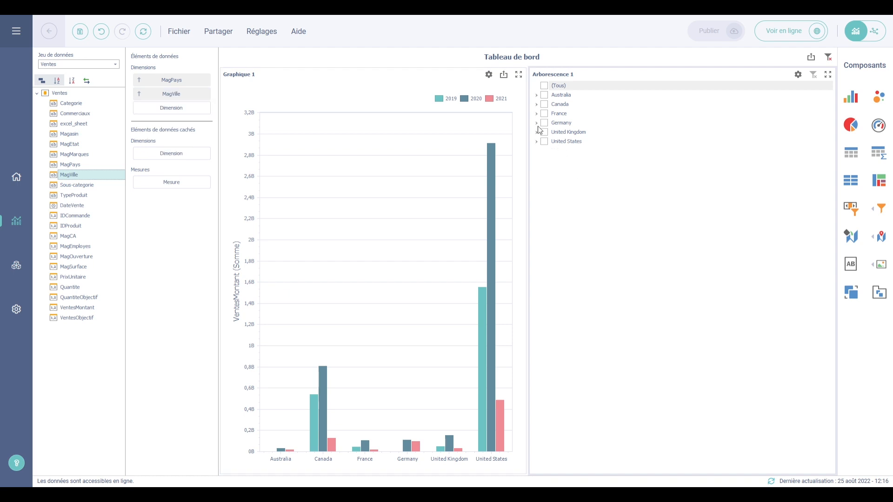
Expand Germany and Australia in the tree filter and try filtering the chart on Berlin alone.
click(538, 123)
click(536, 95)
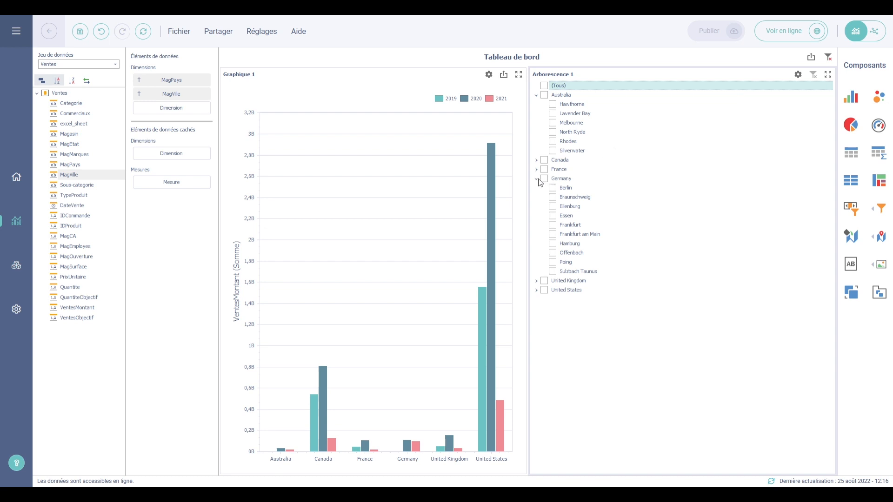
click(554, 189)
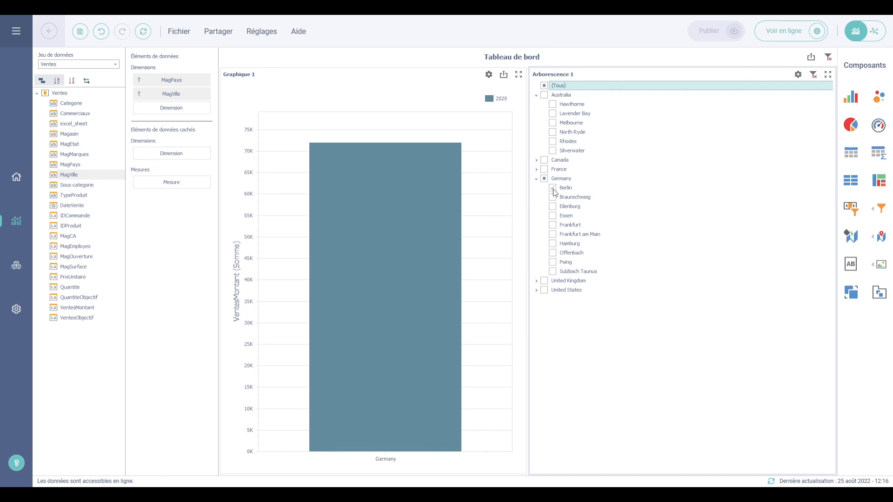
click(553, 188)
Filter the chart on all cities of Germany and on Australia without Rhodes.
click(544, 179)
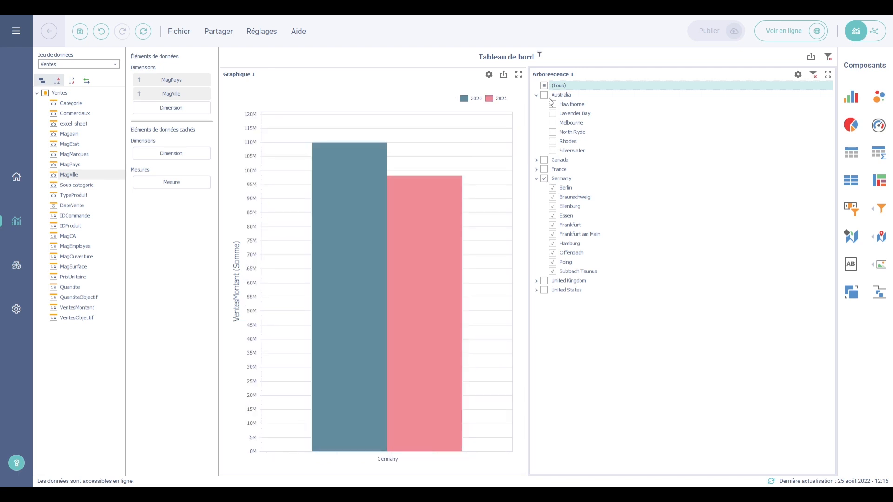
click(544, 95)
click(554, 141)
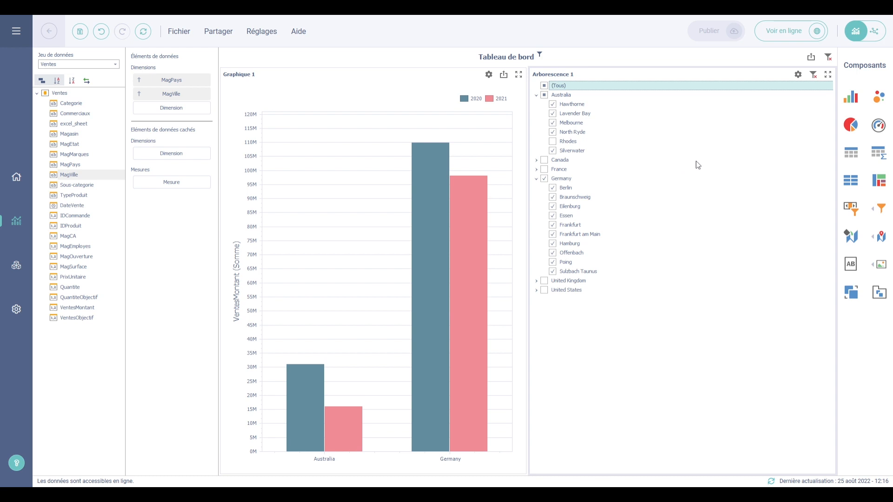
Enable the search option (Activer la recherche) in the layout settings of Arborescence 1.
click(797, 76)
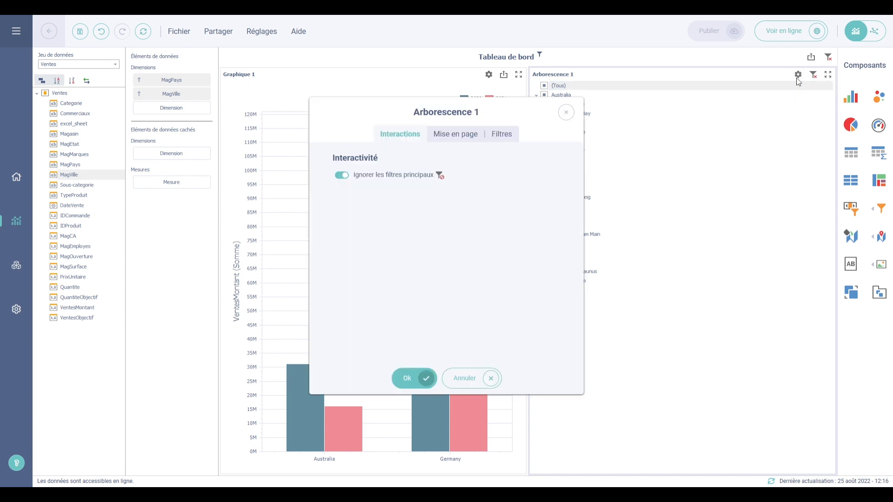
click(463, 141)
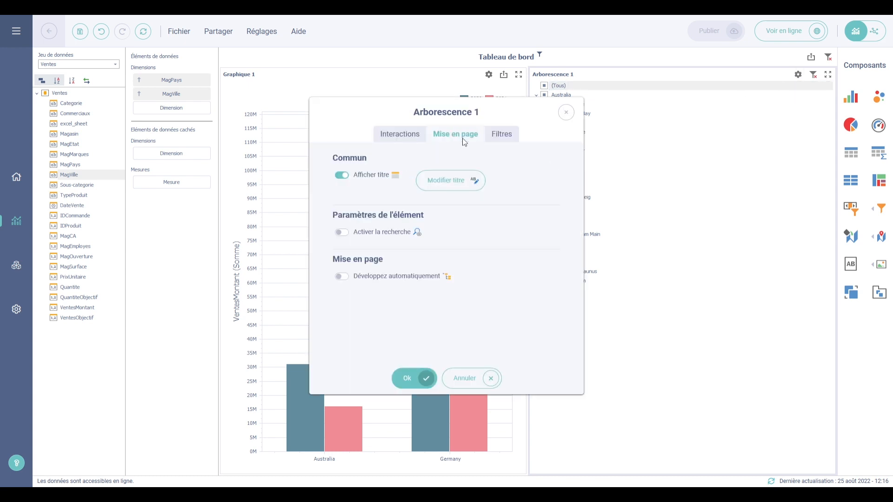
click(343, 233)
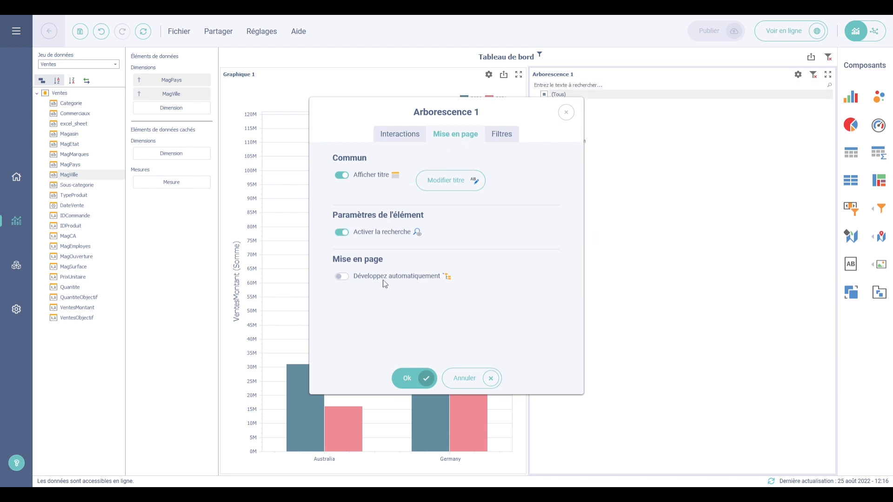
click(412, 378)
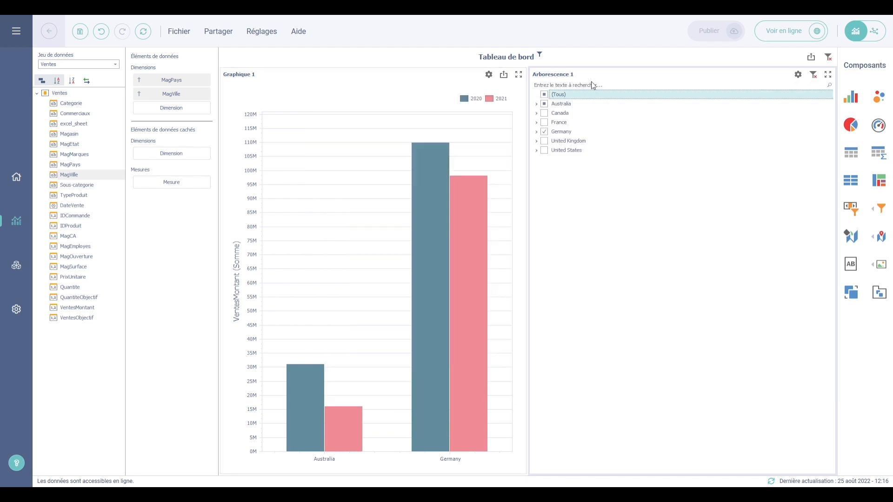
Search the tree filter for "Paris", add the city Paris to the filter, and clear the tree's filter.
click(594, 84)
text(P)
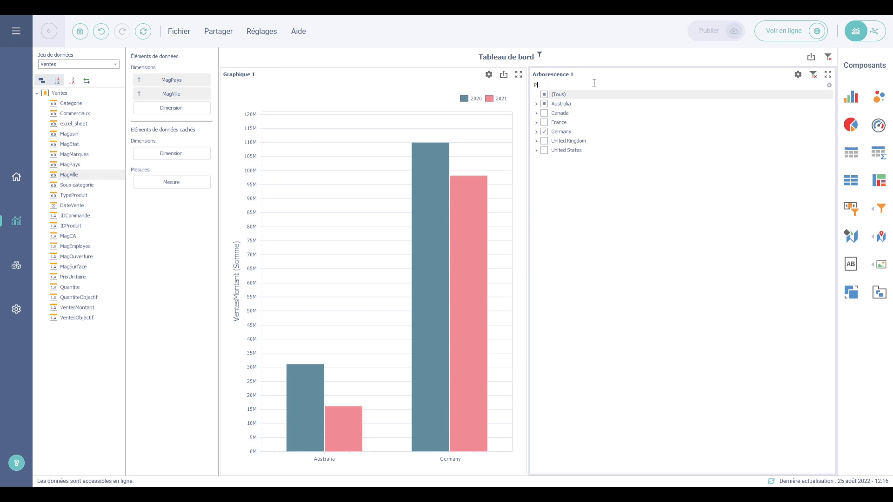
text(aris)
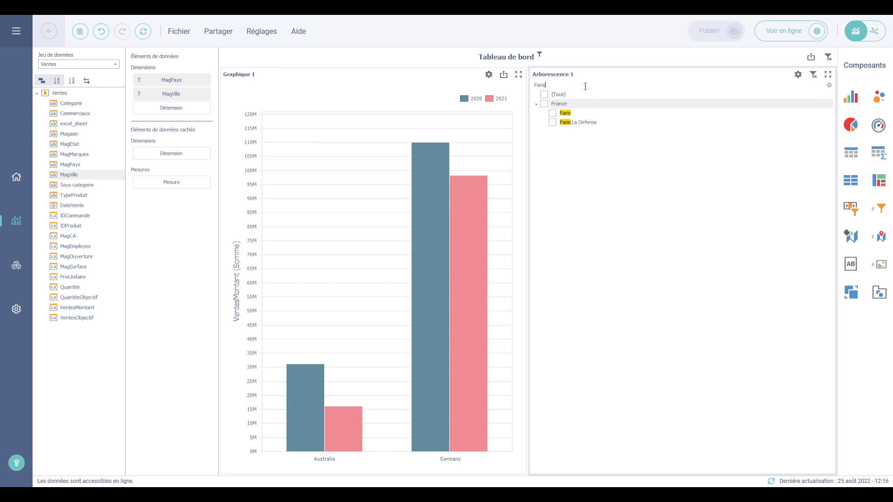
click(553, 114)
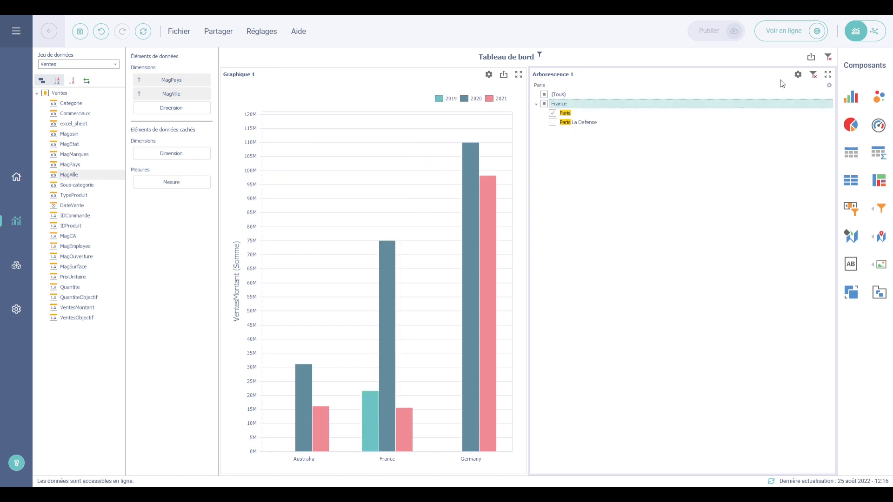
click(813, 75)
Review the layout settings of Arborescence 1 and save the dashboard.
click(799, 74)
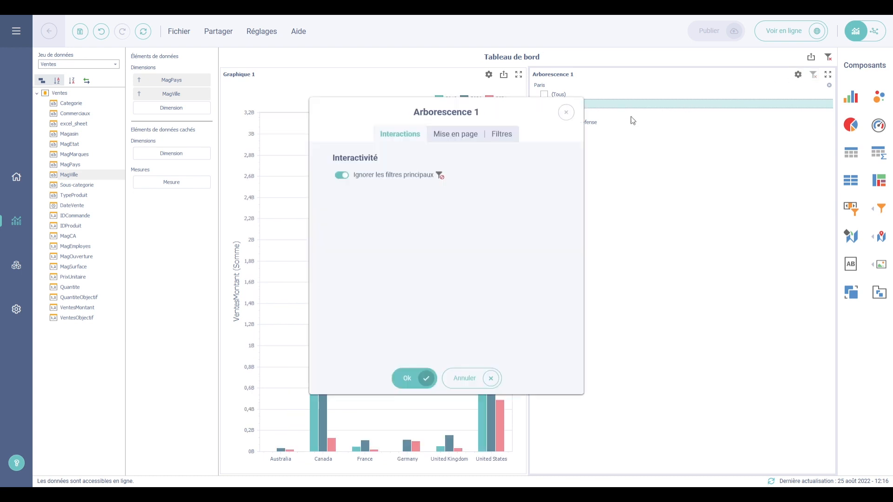
click(470, 135)
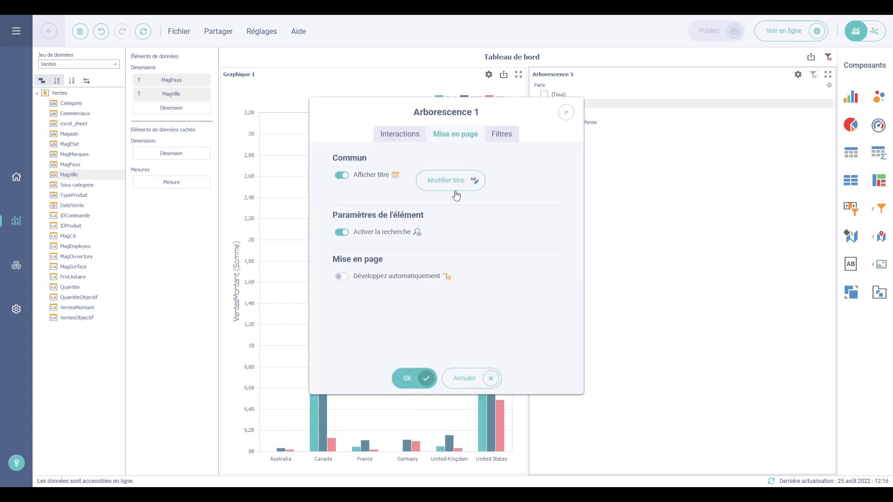
click(408, 371)
click(78, 31)
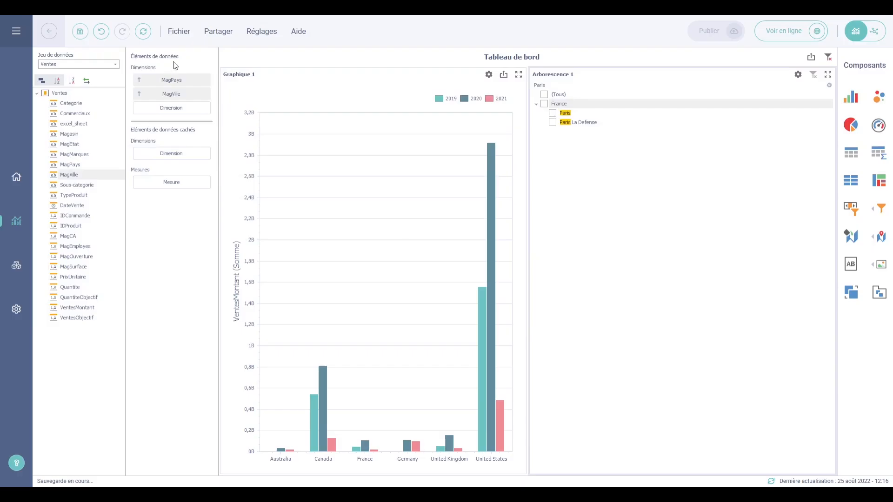
Leave the current dashboard and open the Vidéos dashboard from the dashboard list.
click(178, 33)
click(202, 242)
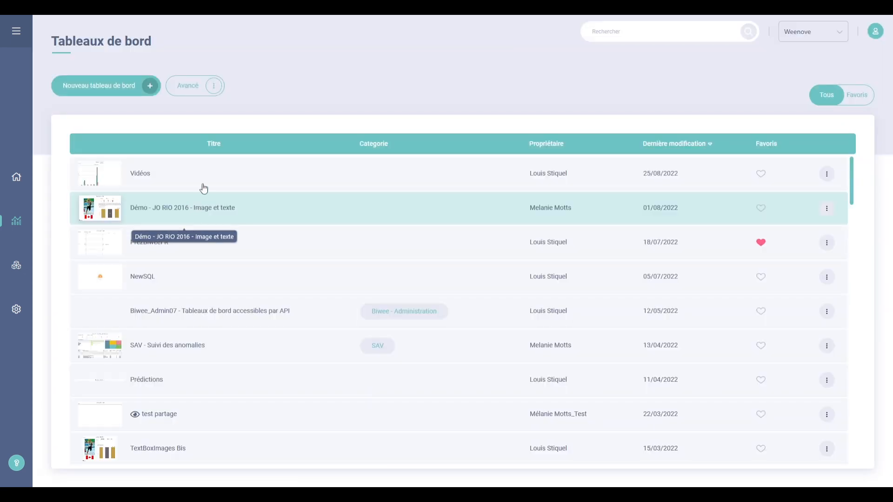
click(204, 188)
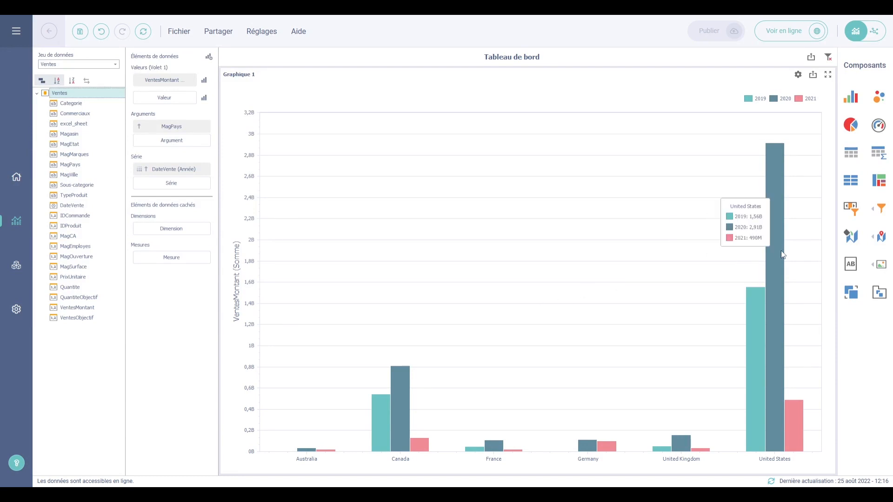
Add a date filter (Filtre par date) with DateVente as its dimension and apply the year range 2019 to 2021.
mouse_move(868, 214)
click(822, 208)
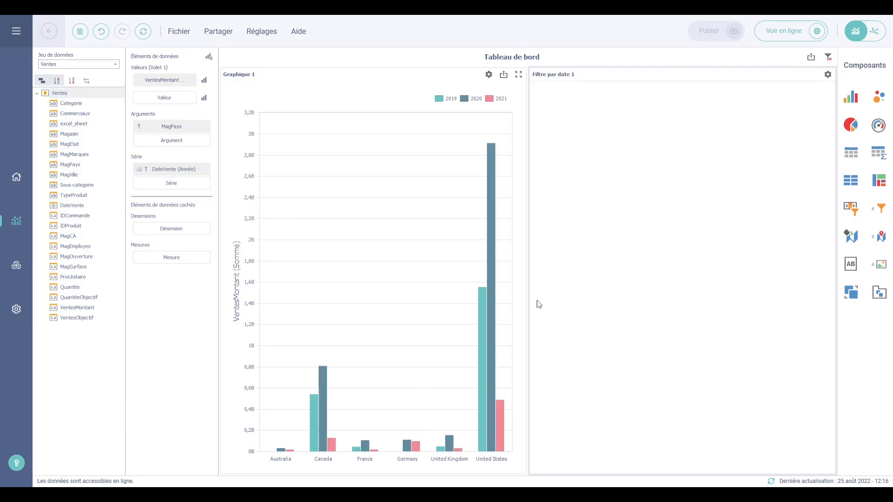
drag(82, 205, 168, 84)
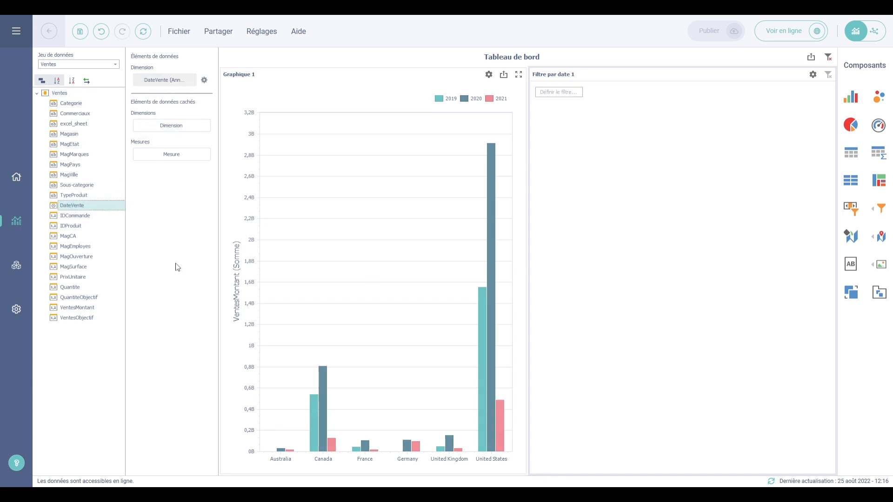
click(560, 93)
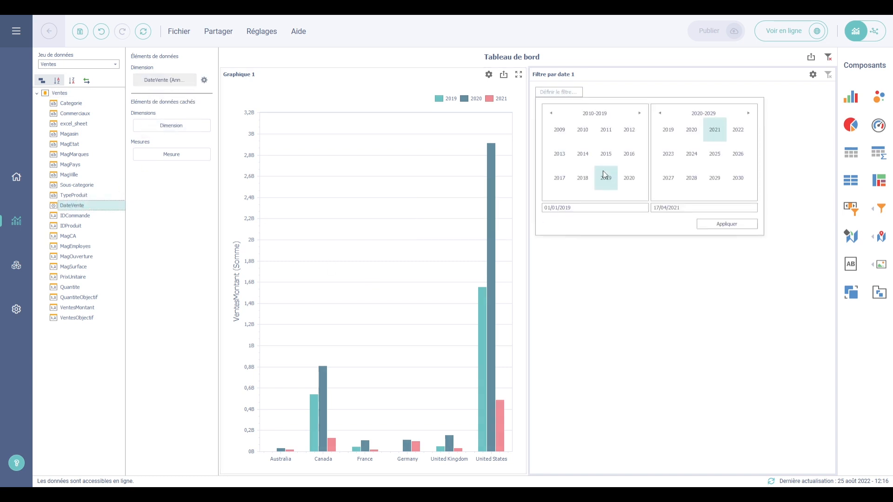
click(709, 224)
Group DateVente by month and year and filter the chart from October 2019 to April 2021.
click(190, 82)
click(210, 118)
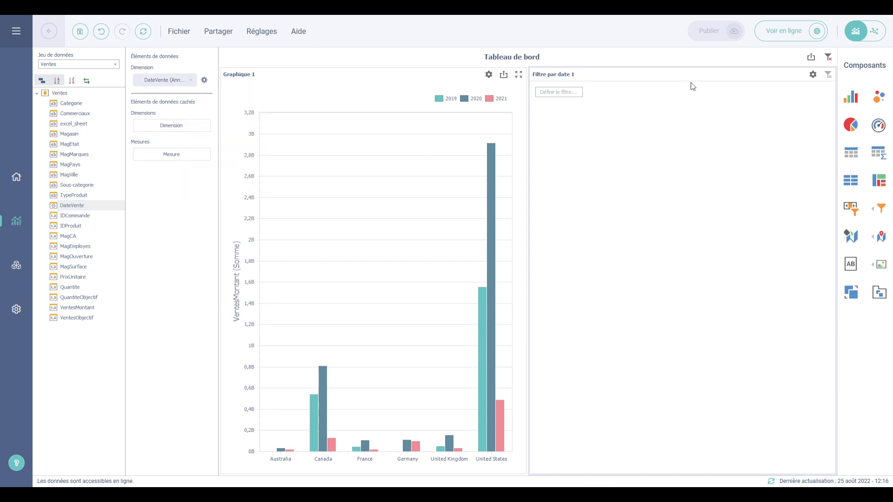
click(574, 93)
click(587, 185)
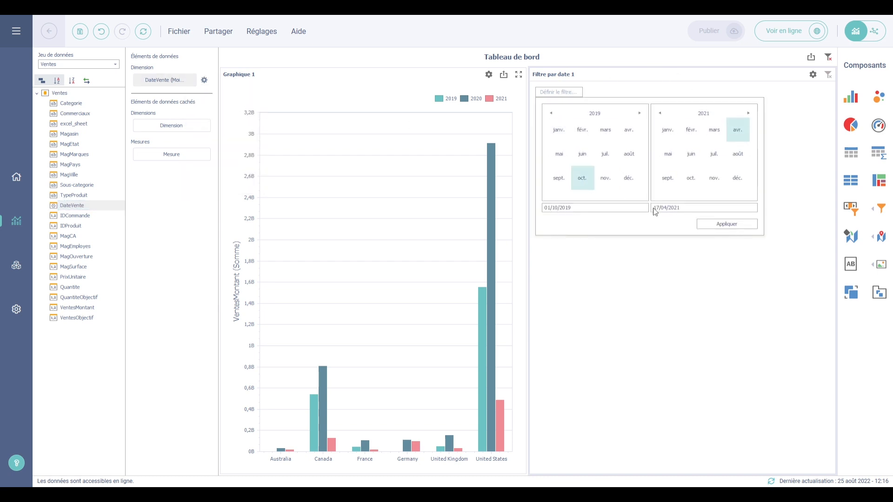
click(716, 225)
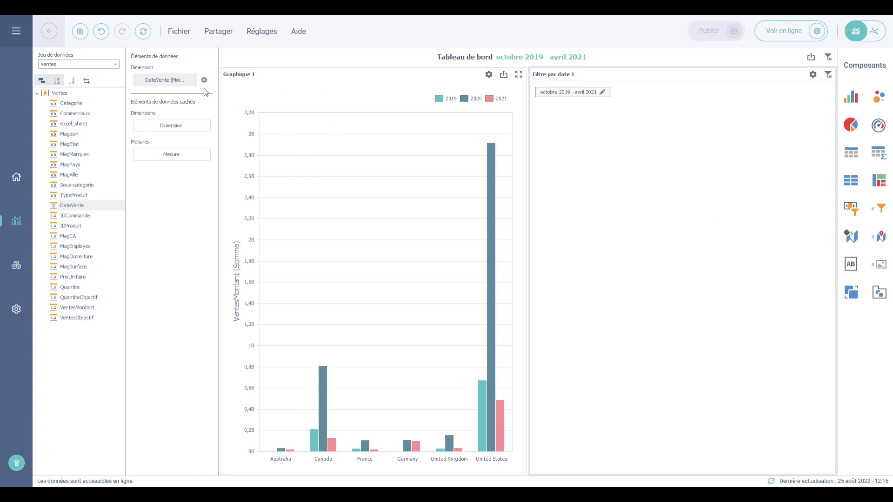
Group DateVente by day, month and year and filter the chart from 27/01/2019 to 17/04/2021.
click(191, 79)
click(212, 130)
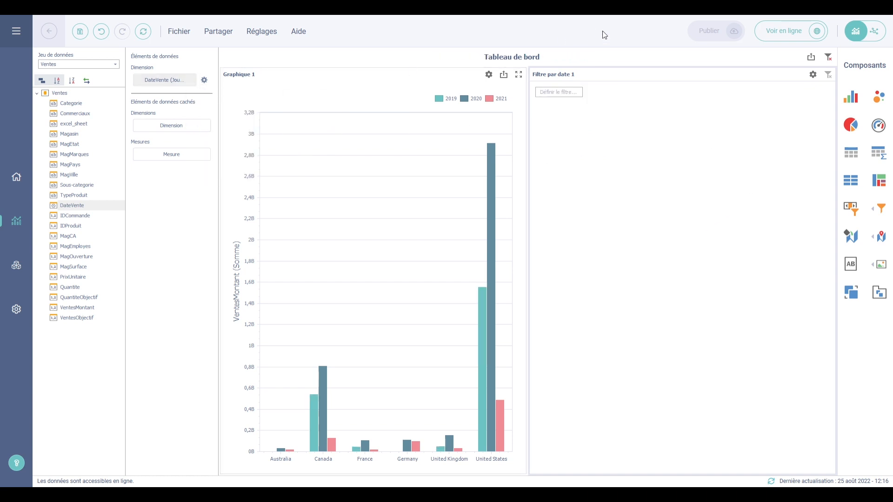
click(565, 92)
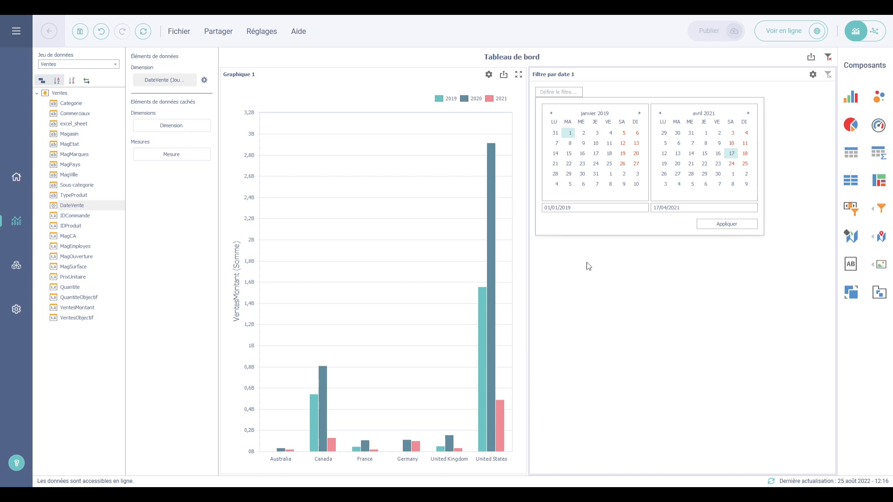
click(636, 164)
click(710, 228)
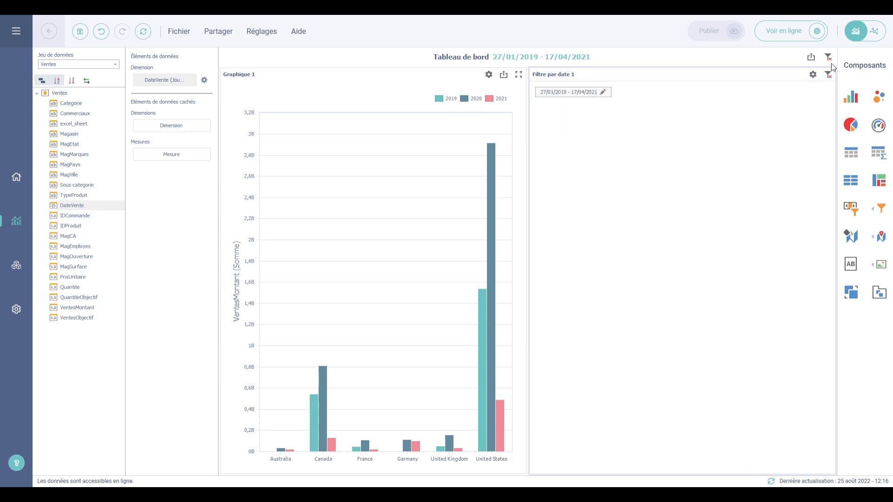
Set the filter type of Filtre par date 1 to Après and filter the chart from 23/01/2019.
click(813, 75)
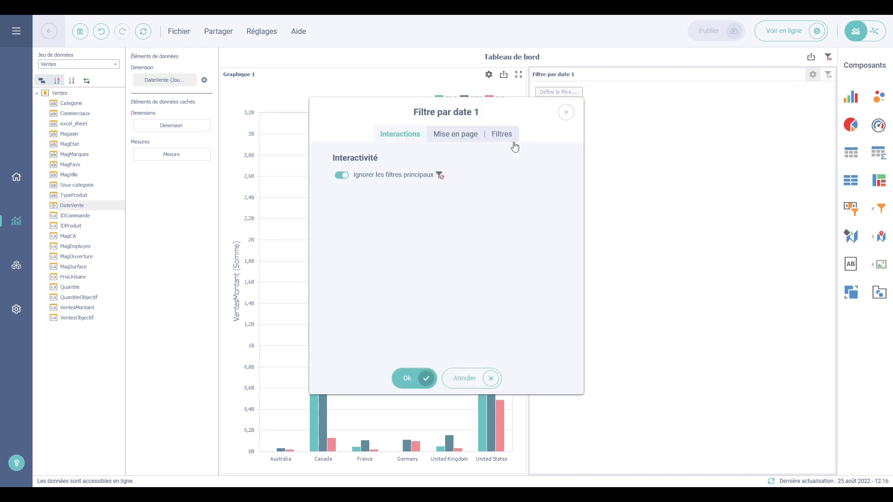
click(461, 136)
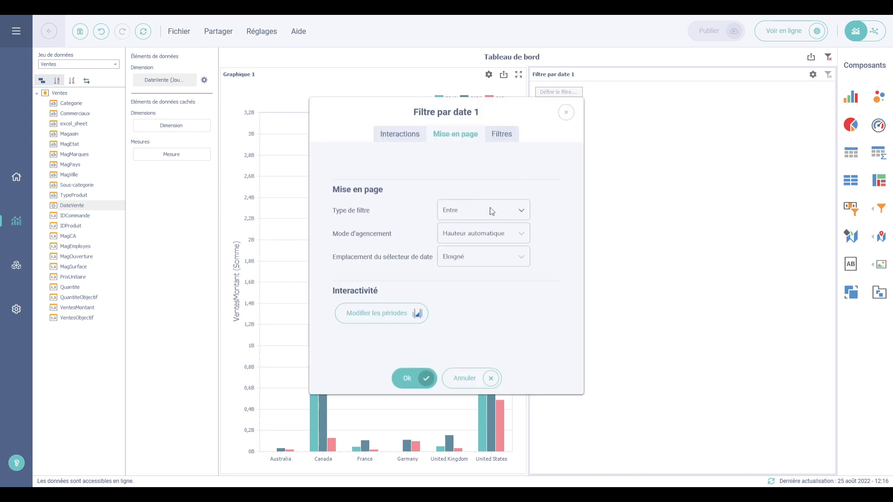
click(494, 209)
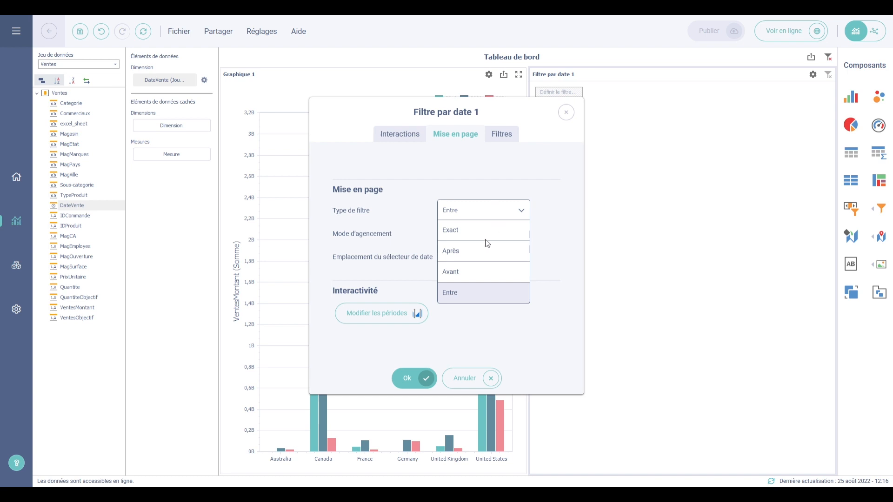
click(474, 252)
click(418, 378)
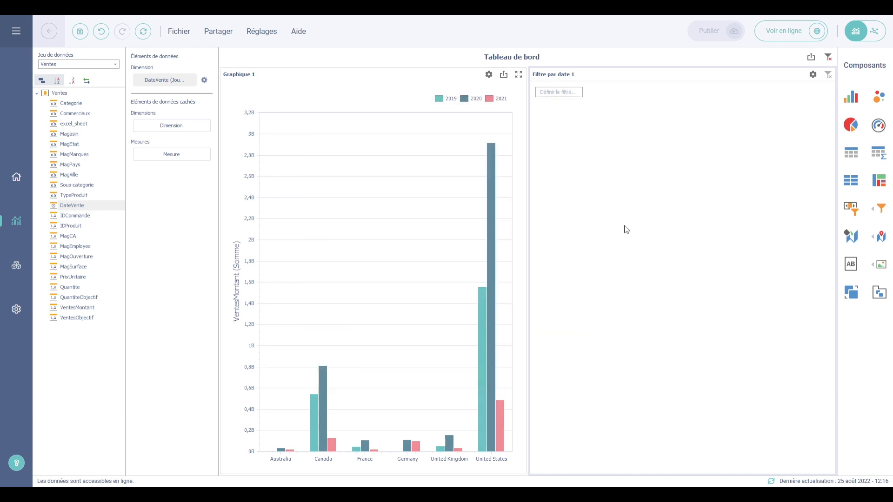
click(558, 93)
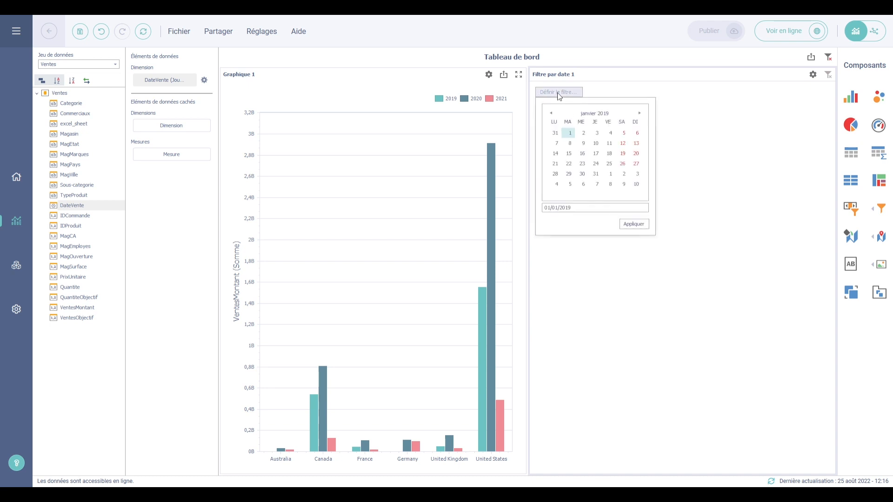
click(582, 164)
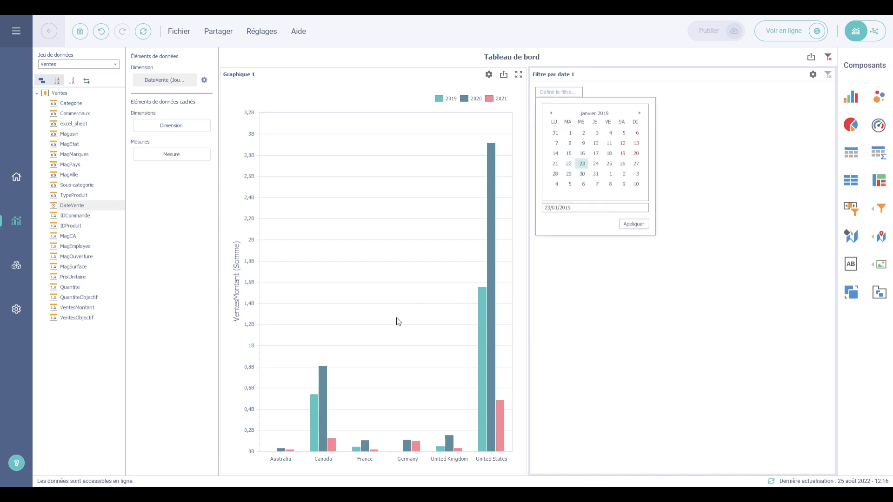
click(633, 225)
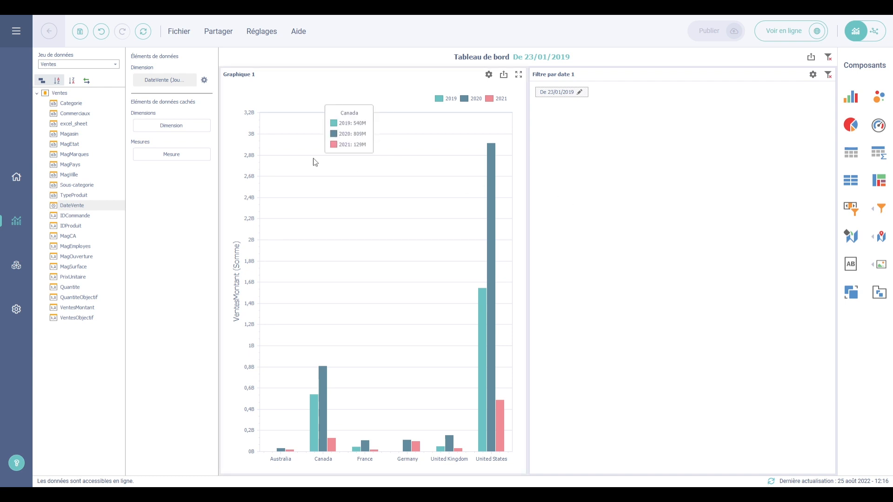
Add the predefined periods Année précédente and 2 dernières années to Filtre par date 1 and apply Année précédente.
click(204, 80)
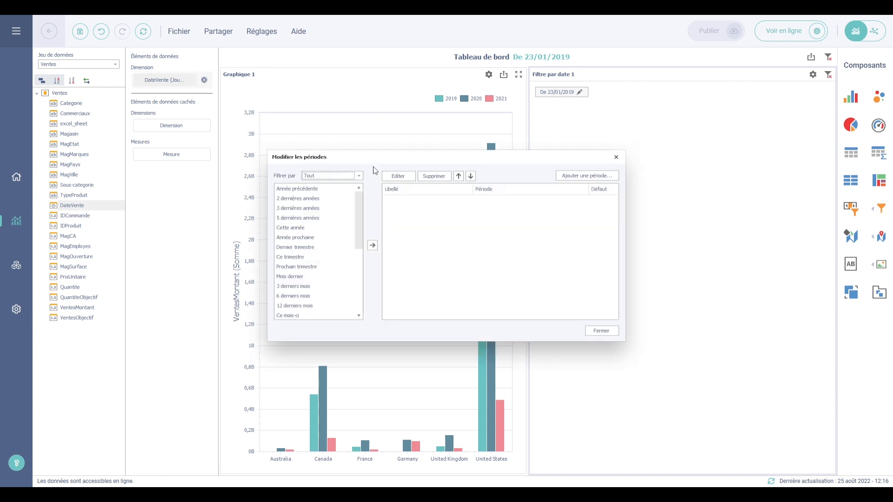
click(592, 329)
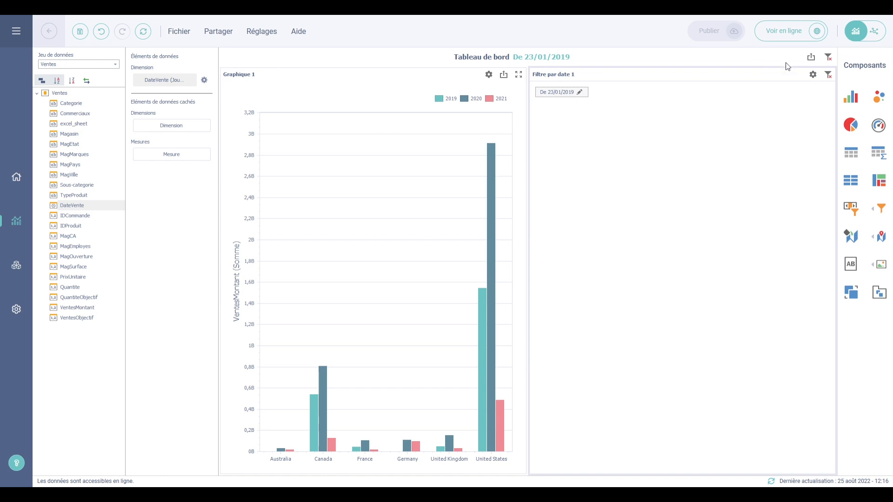
click(813, 75)
click(450, 134)
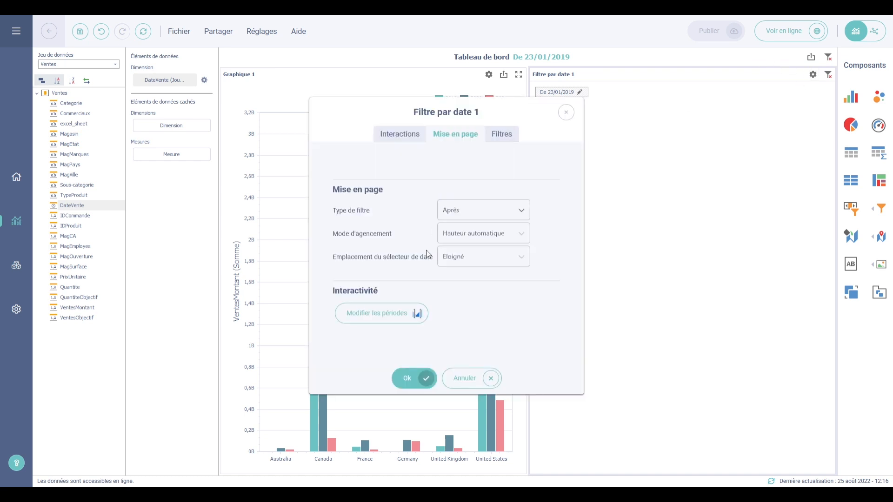
click(383, 315)
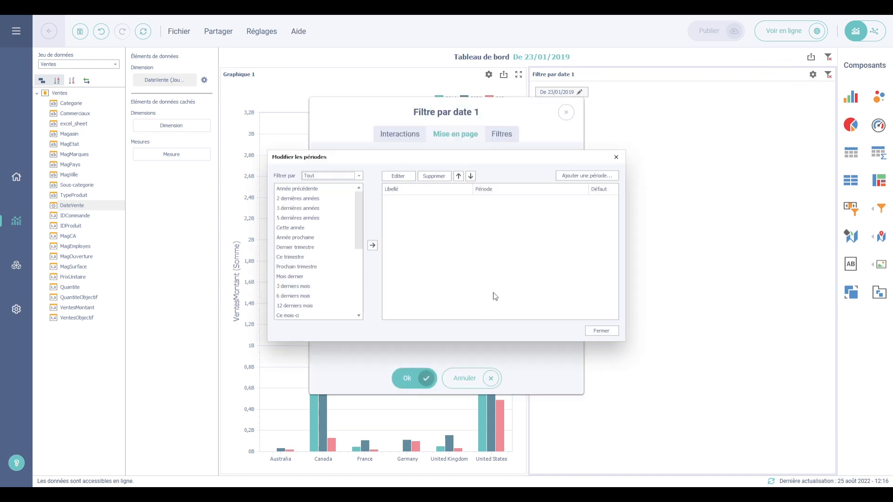
double_click(321, 191)
double_click(318, 198)
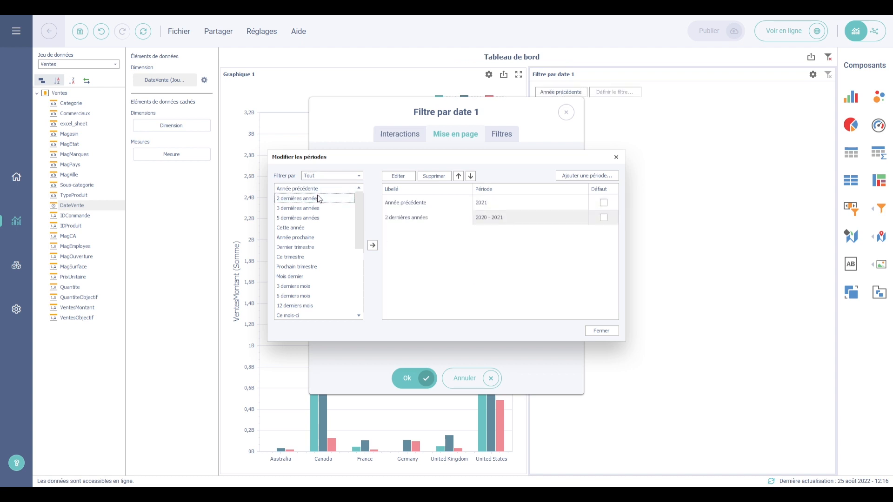
click(602, 331)
click(414, 381)
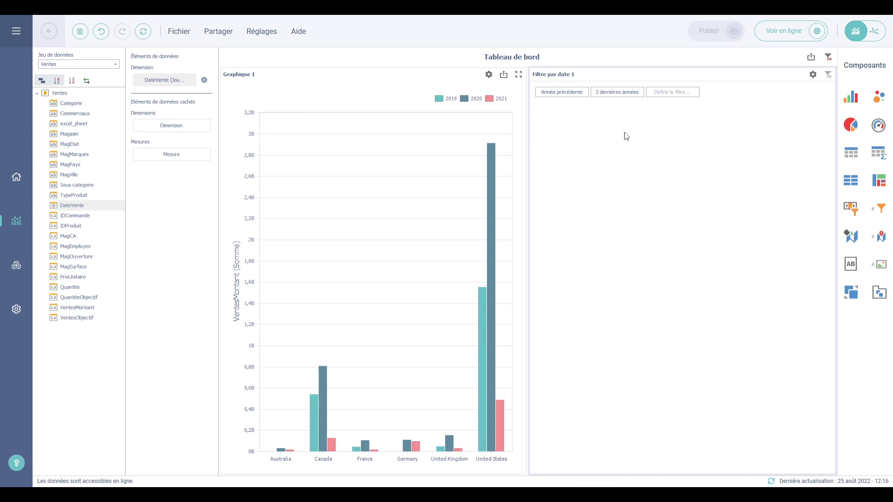
click(573, 92)
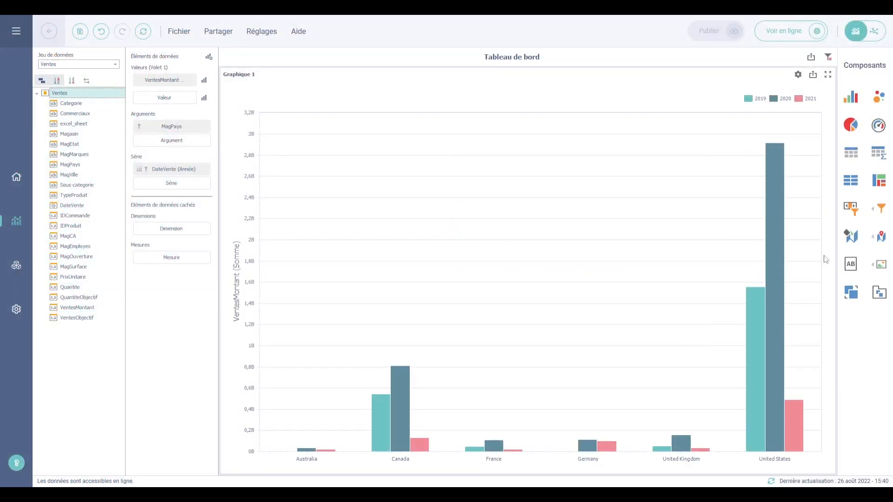
Add a period filter (Filtre par période) with VentesMontant as its value and DateVente as its argument.
click(853, 209)
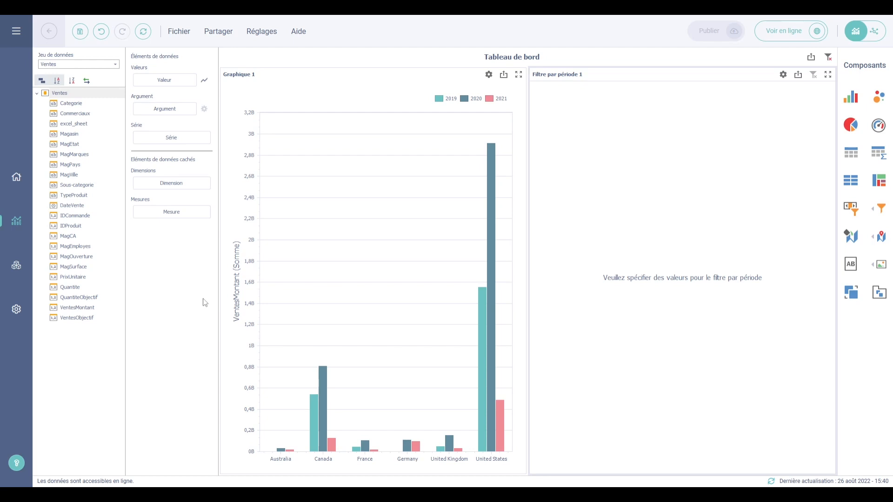
drag(93, 308, 160, 76)
drag(90, 206, 176, 126)
Group the period filter's DateVente argument by Trimestre-année and add Categorie as its series.
click(204, 126)
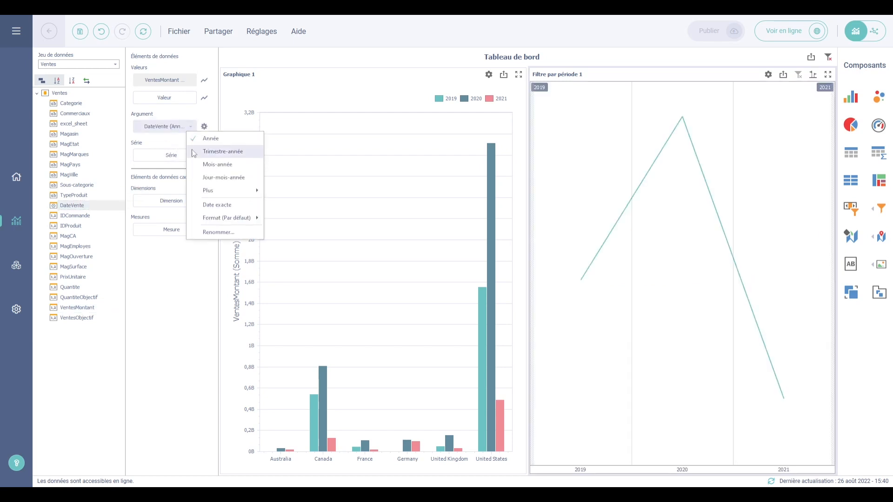
click(207, 149)
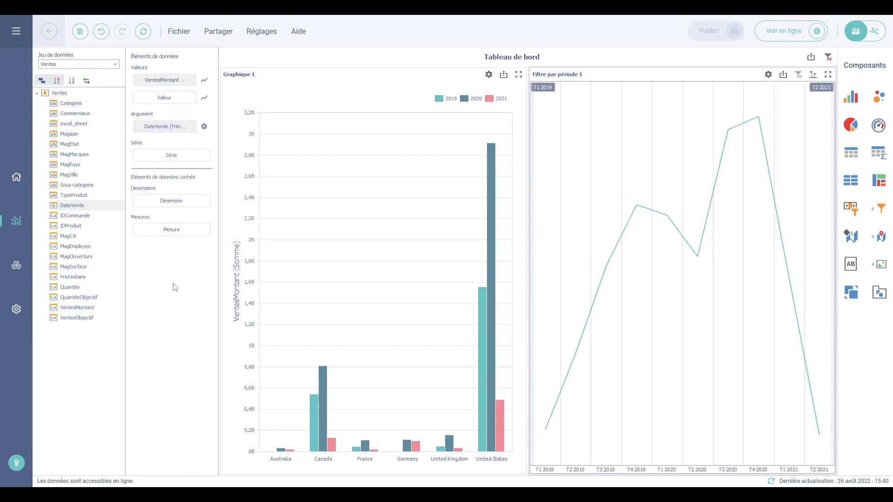
drag(71, 103, 171, 157)
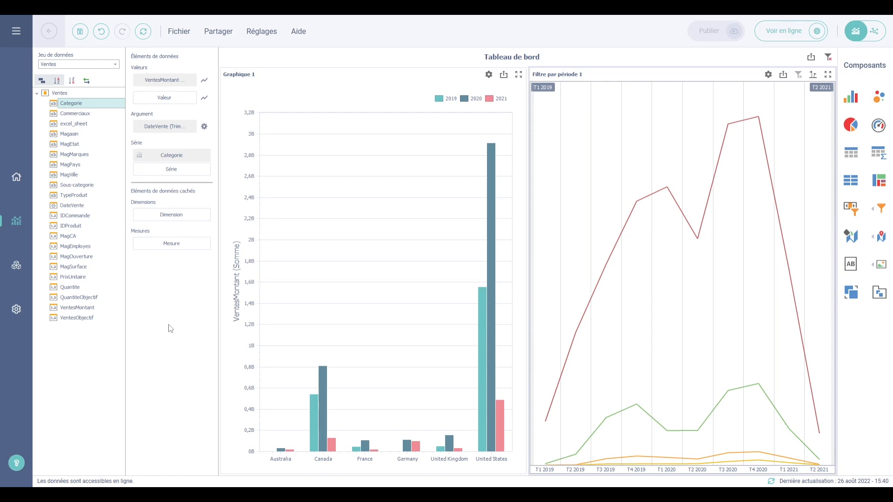
Review the predefined periods offered in the period editor (Modifier les périodes) for Filtre par période 1.
mouse_move(508, 211)
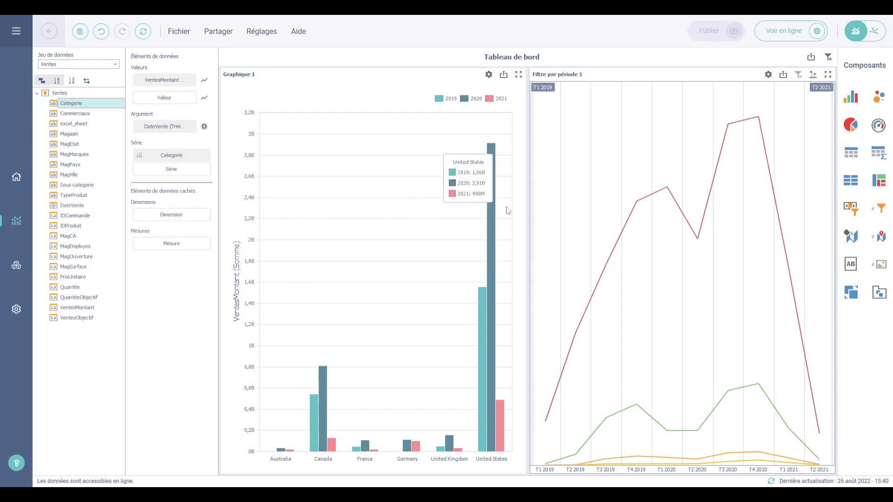
click(206, 126)
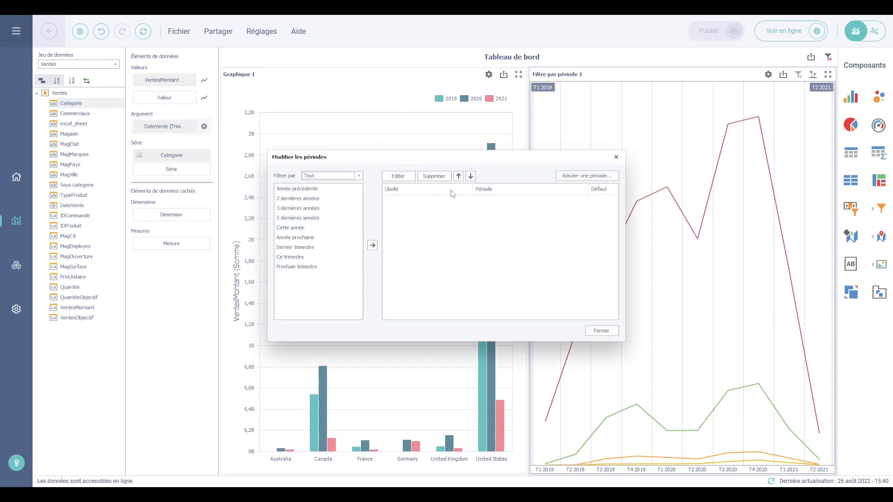
click(606, 331)
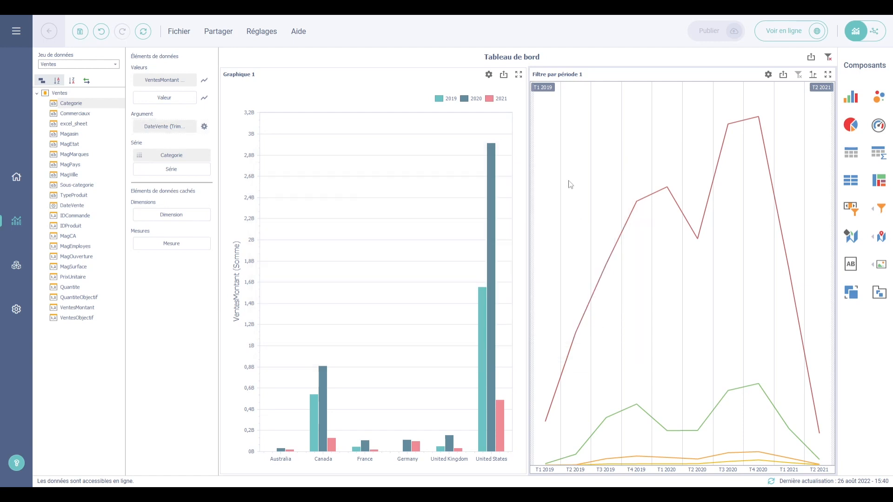
right_click(569, 182)
click(601, 335)
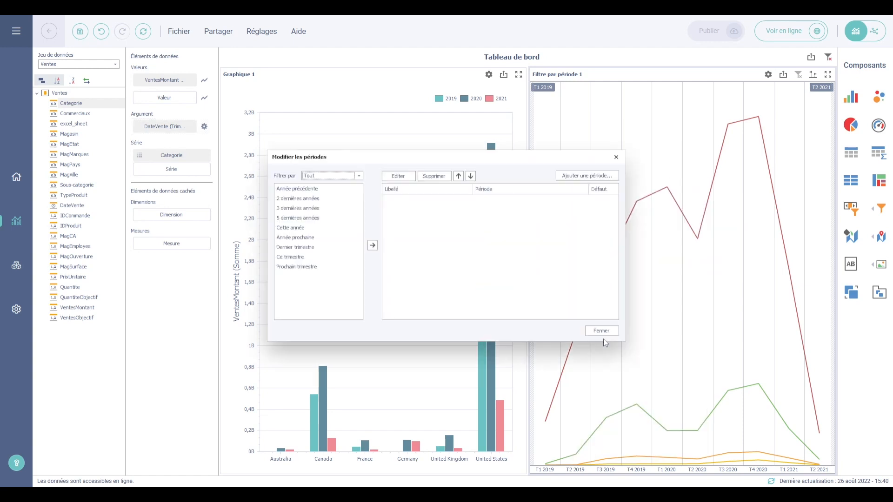
click(596, 331)
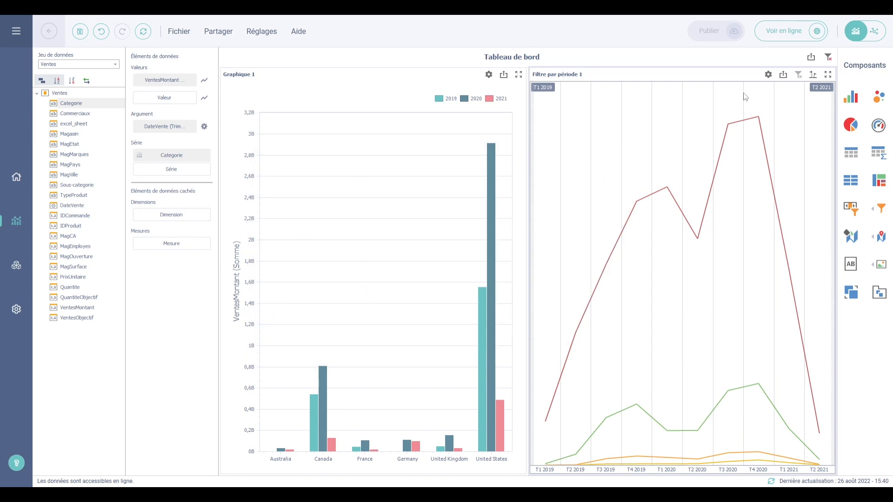
Add the predefined periods Année précédente and 2 dernières années to Filtre par période 1 and check its period choices.
click(768, 75)
click(468, 138)
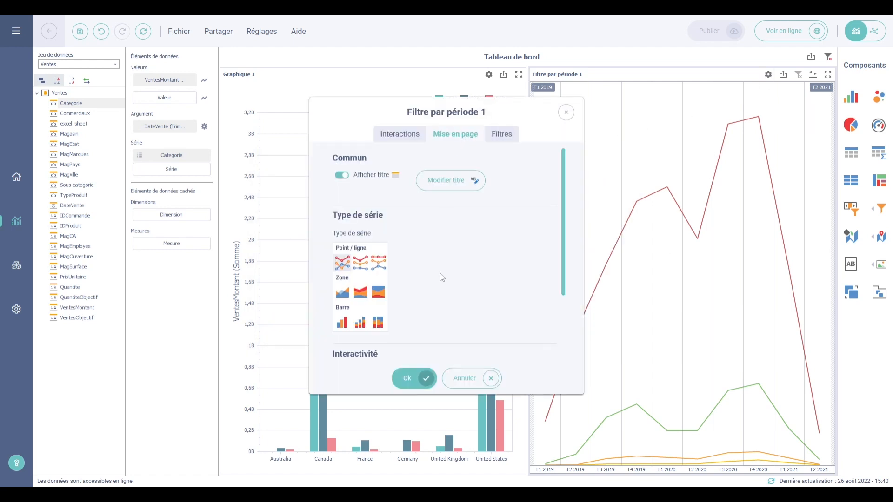
scroll(442, 278, down, 3)
click(413, 281)
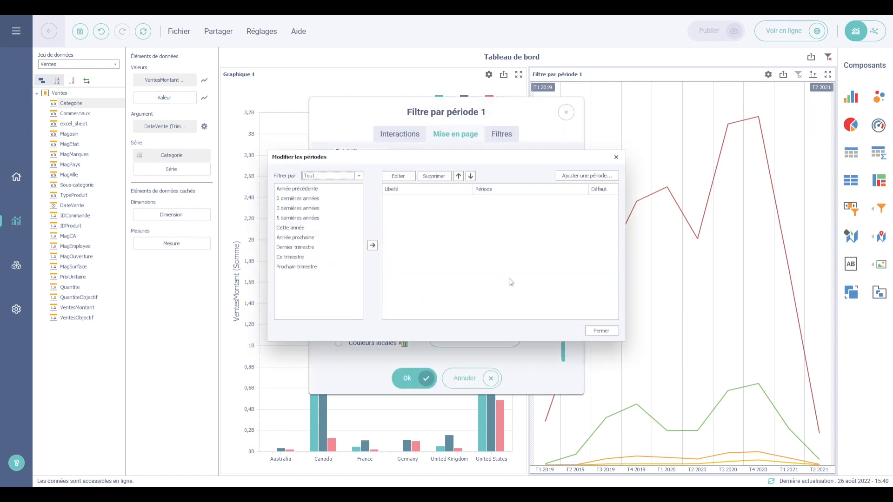
double_click(336, 191)
double_click(332, 199)
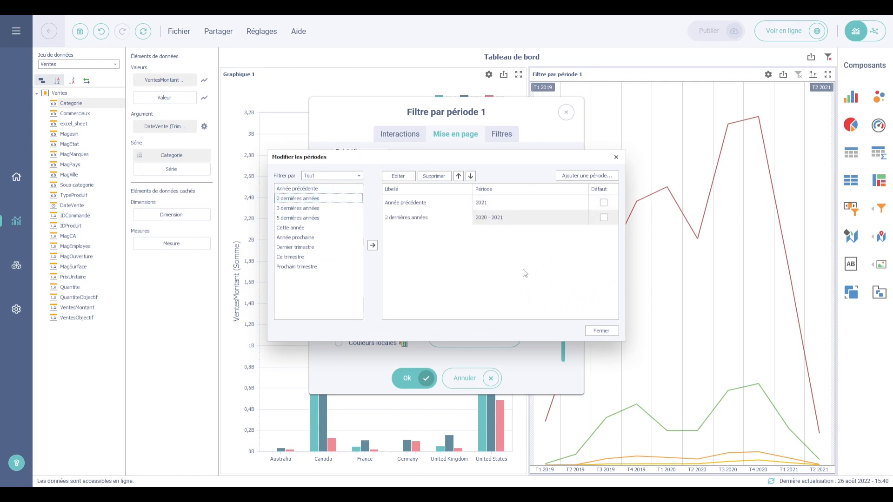
click(599, 331)
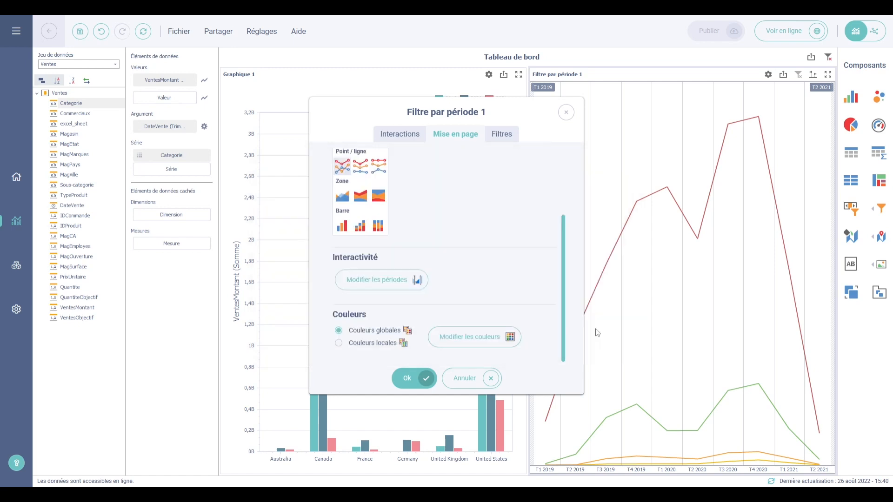
click(426, 379)
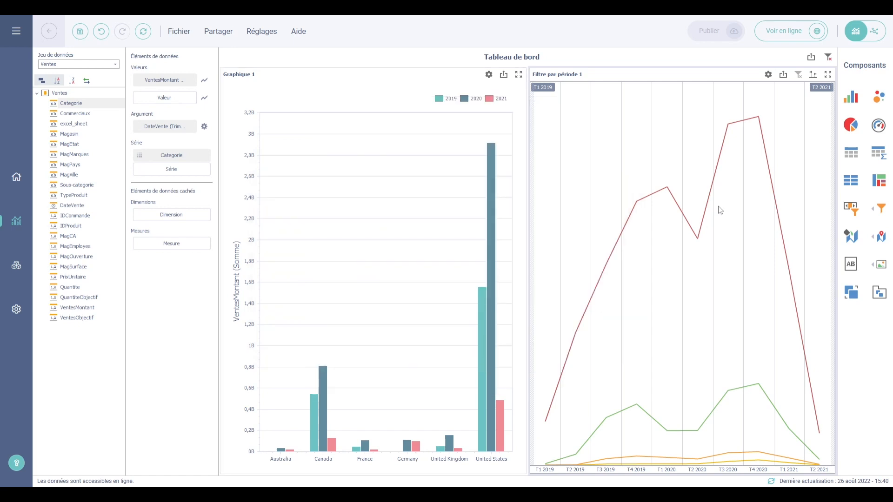
click(814, 74)
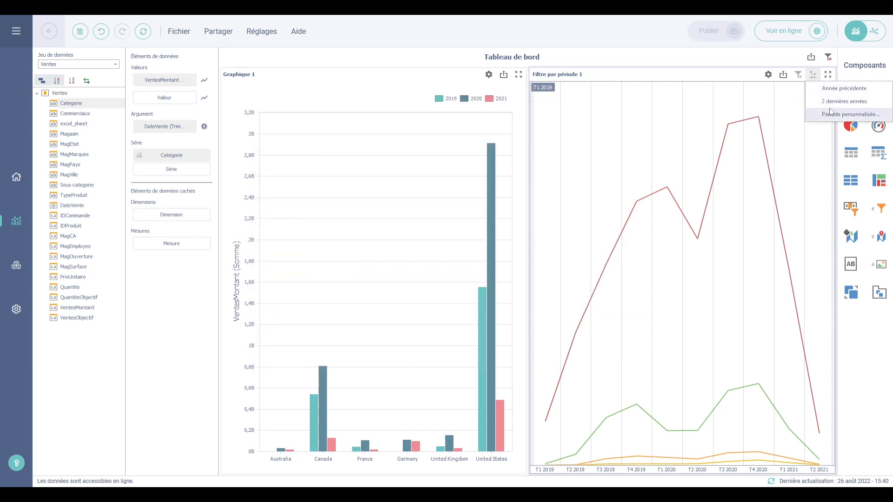
click(745, 62)
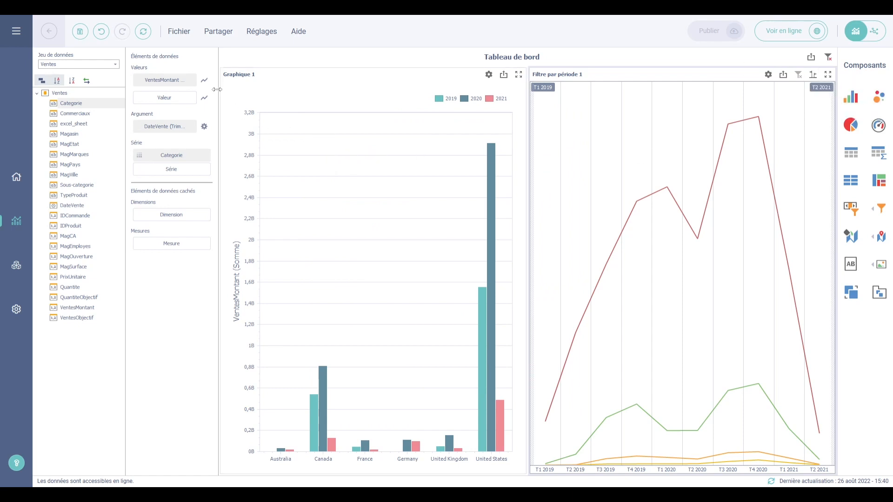
Change the series type of Filtre par période 1 from lines to stacked bars.
click(205, 81)
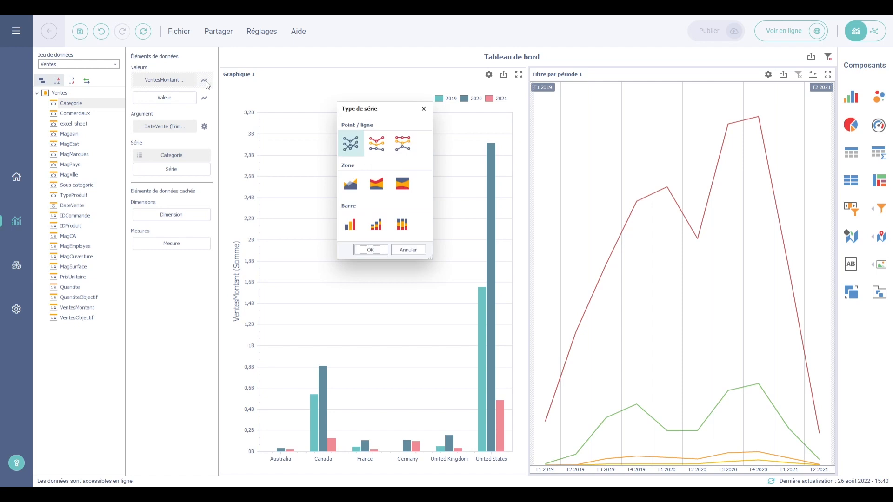
click(367, 251)
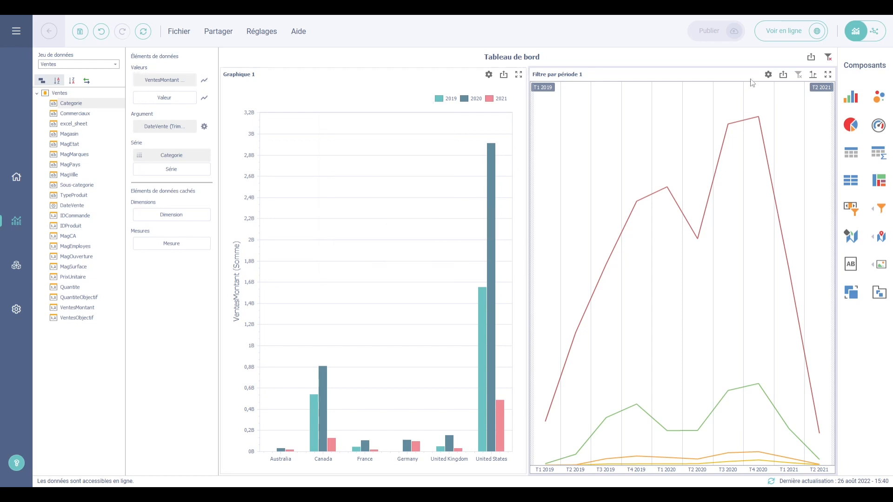
click(769, 75)
click(455, 135)
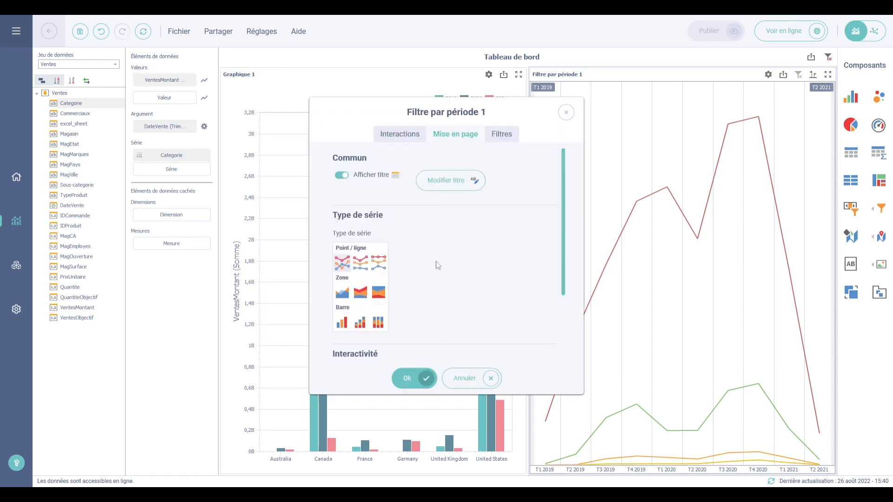
scroll(438, 263, down, 2)
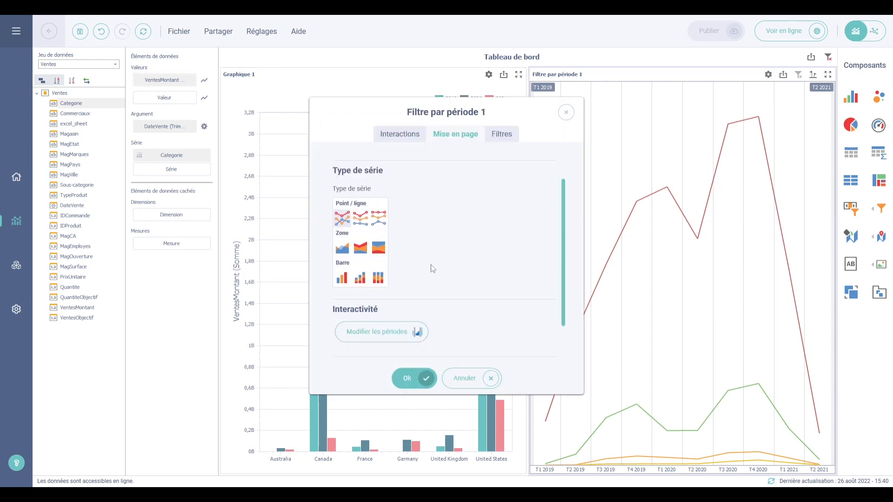
click(359, 278)
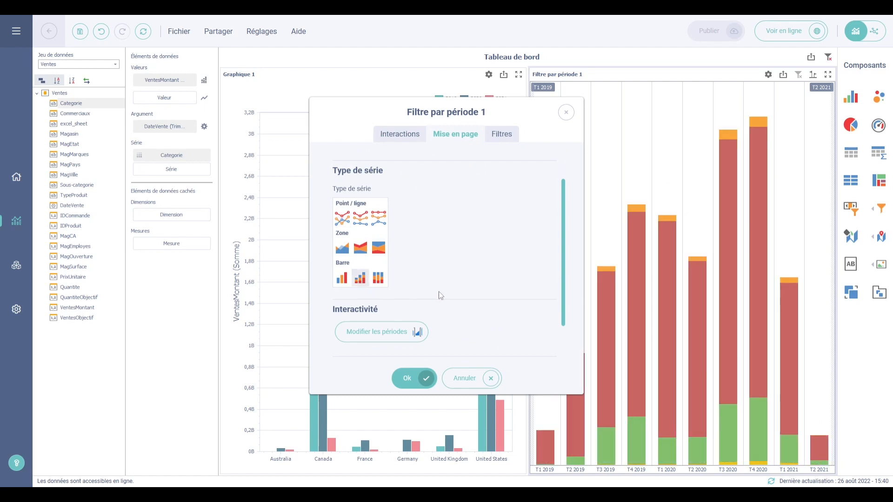
click(429, 378)
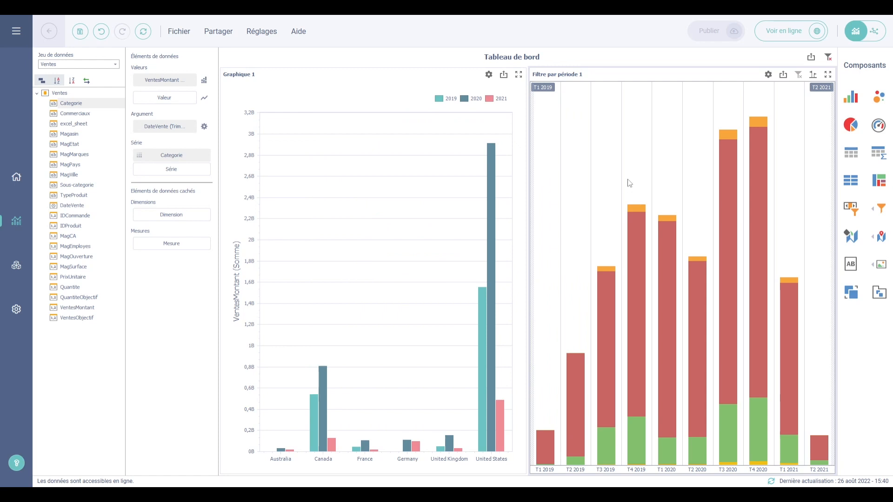
Select the T3 2020 bar in Filtre par période 1 and extend the selected range to T3 2019 - T4 2020.
click(724, 132)
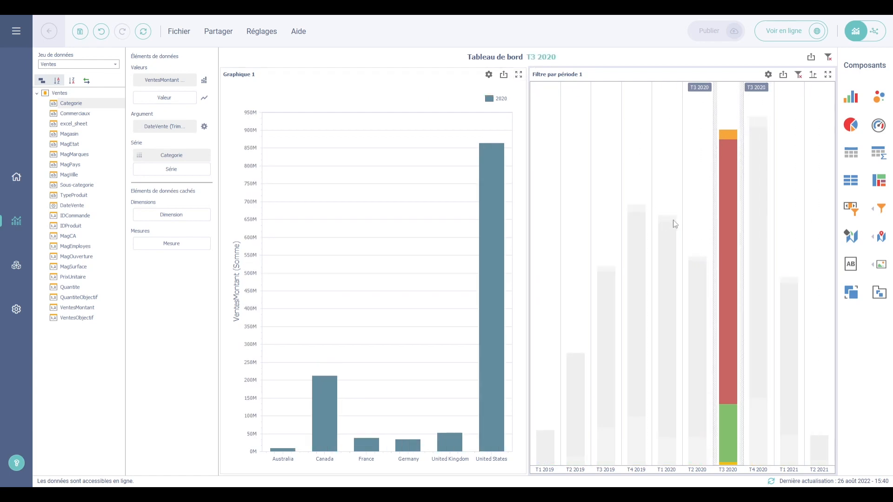
drag(714, 213, 593, 209)
drag(742, 198, 777, 200)
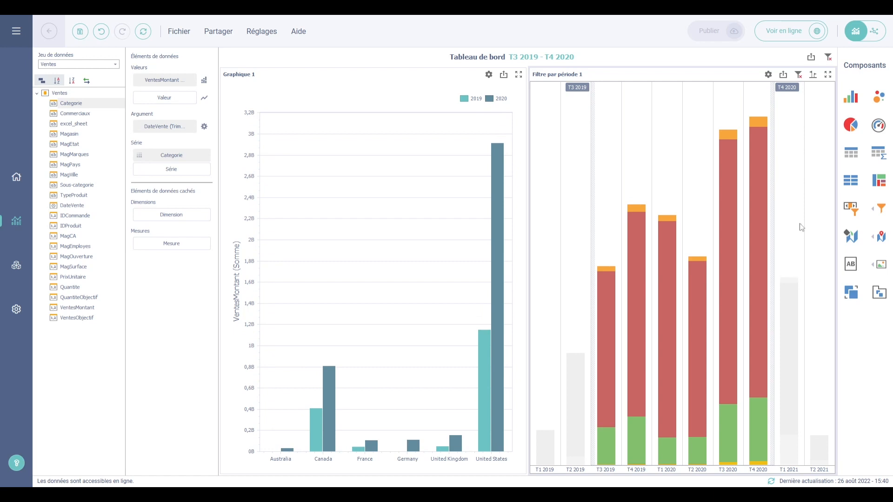
Apply a custom period (Période personnalisée) to Filtre par période 1, starting at T1 2019 and ending at T4 2019.
click(814, 75)
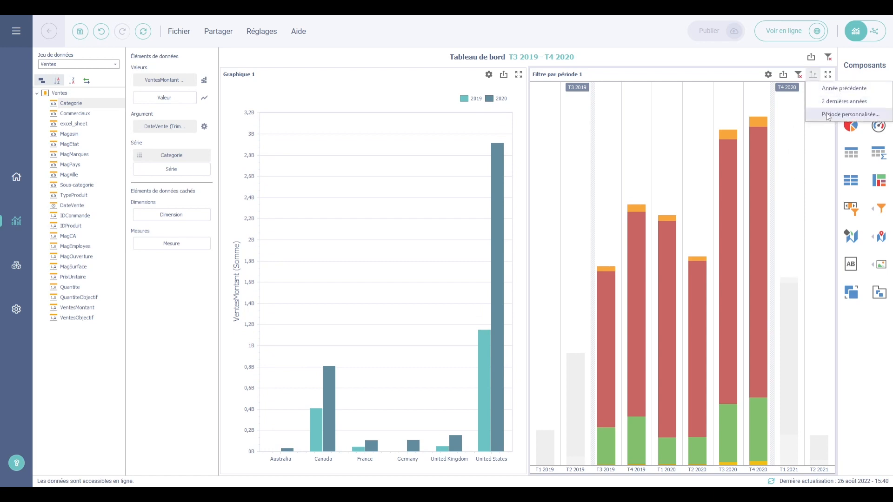
click(811, 117)
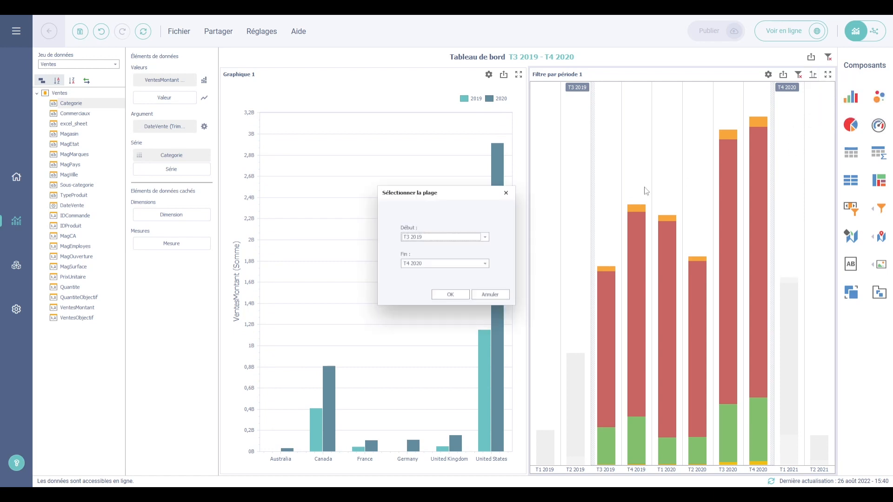
click(458, 238)
click(429, 283)
click(437, 265)
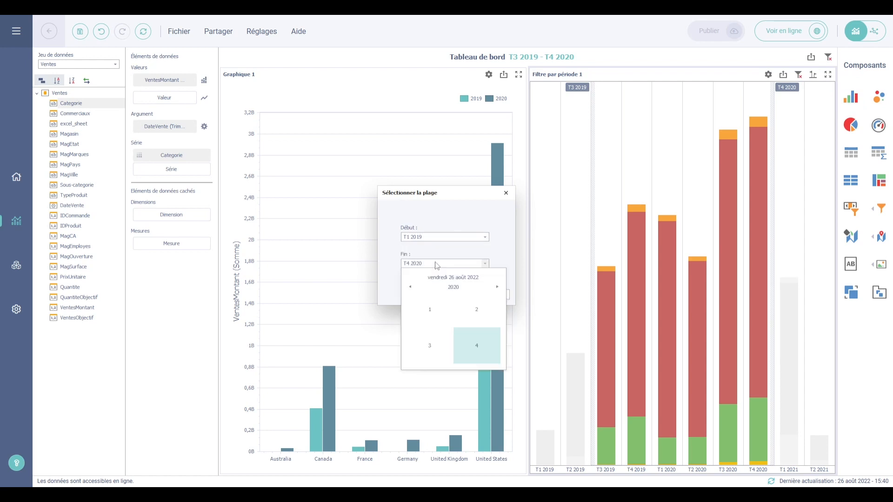
click(410, 287)
click(470, 337)
click(450, 294)
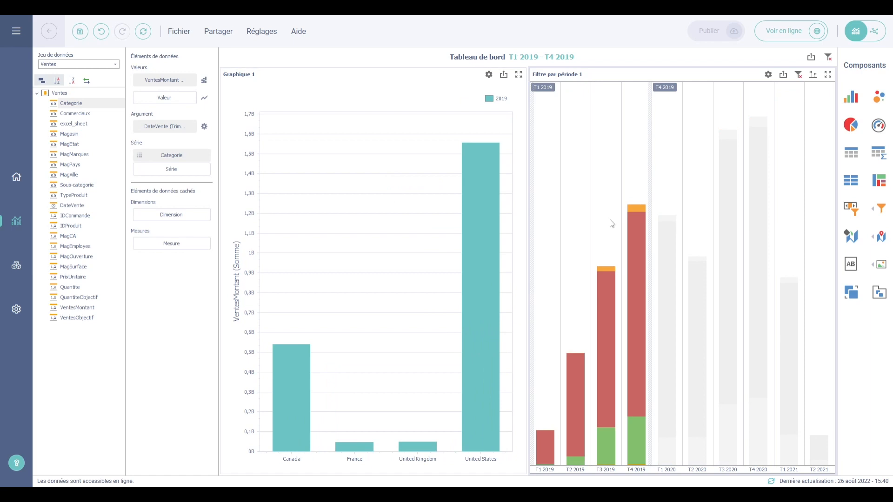
Apply the predefined period Année précédente to Filtre par période 1, followed by 2 dernières années.
click(813, 74)
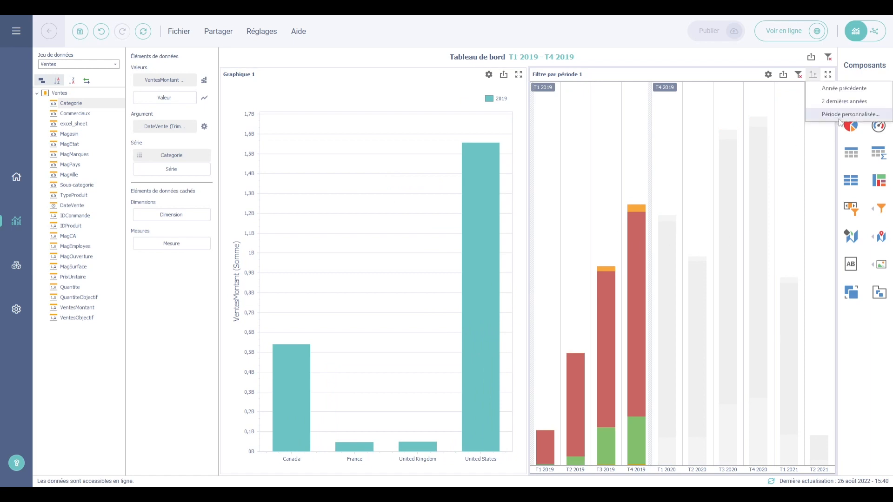
click(838, 88)
click(813, 75)
click(820, 101)
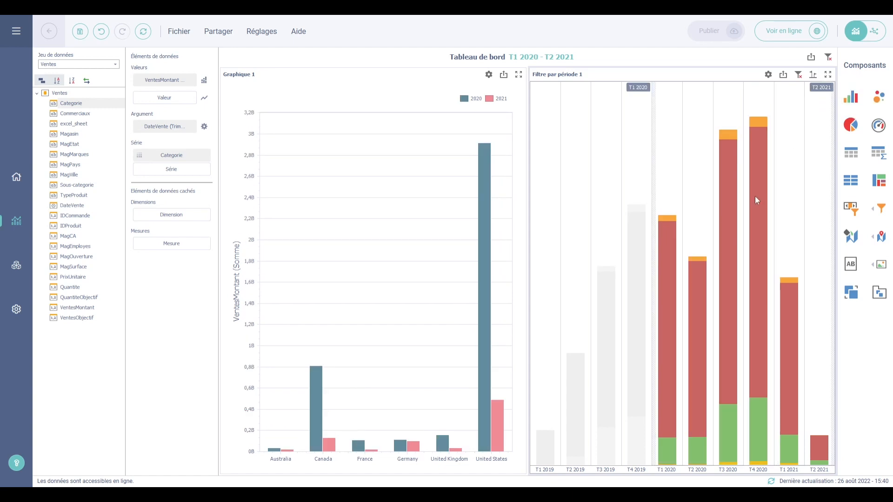